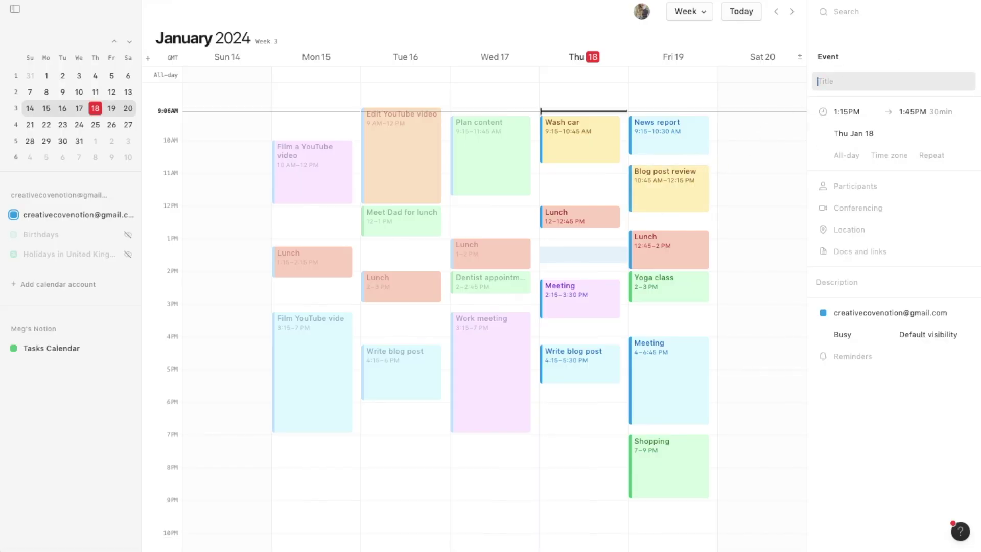
# - Create a Thursday 'Work meeting' event running 1–2 PM
pyautogui.write('Work meeting')
pyautogui.click(912, 112)
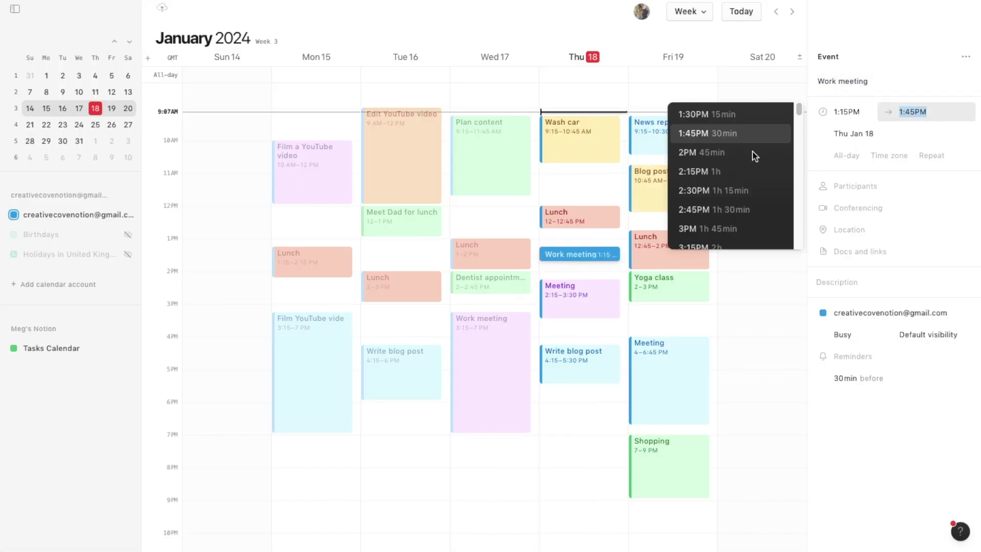
pyautogui.click(745, 152)
pyautogui.press('Escape')
pyautogui.moveTo(590, 248); pyautogui.dragTo(590, 239)
# - Add a purple 'Final reviews' event Thursday 6–7:15 PM, then title a Saturday event 'video editing'
pyautogui.click(568, 407)
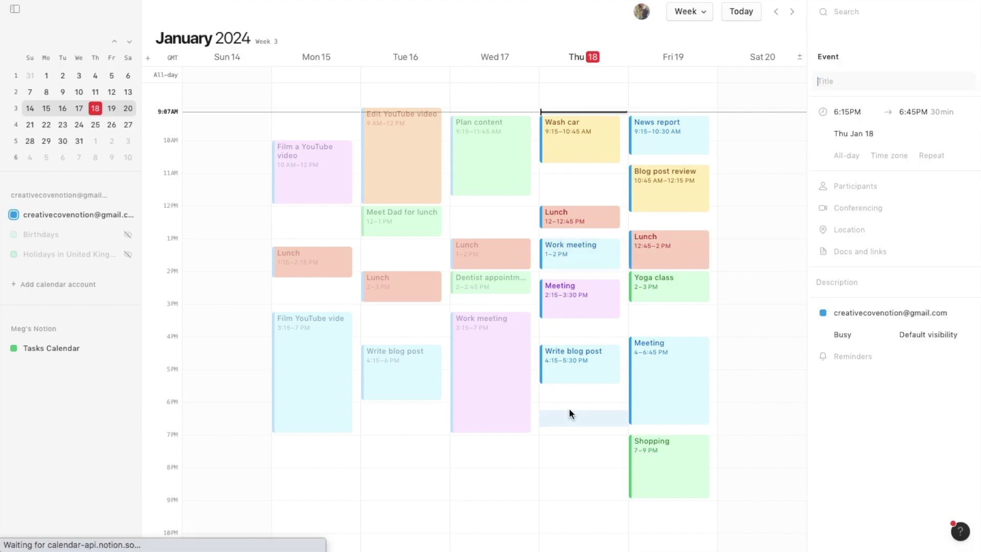
pyautogui.write('Final reviews')
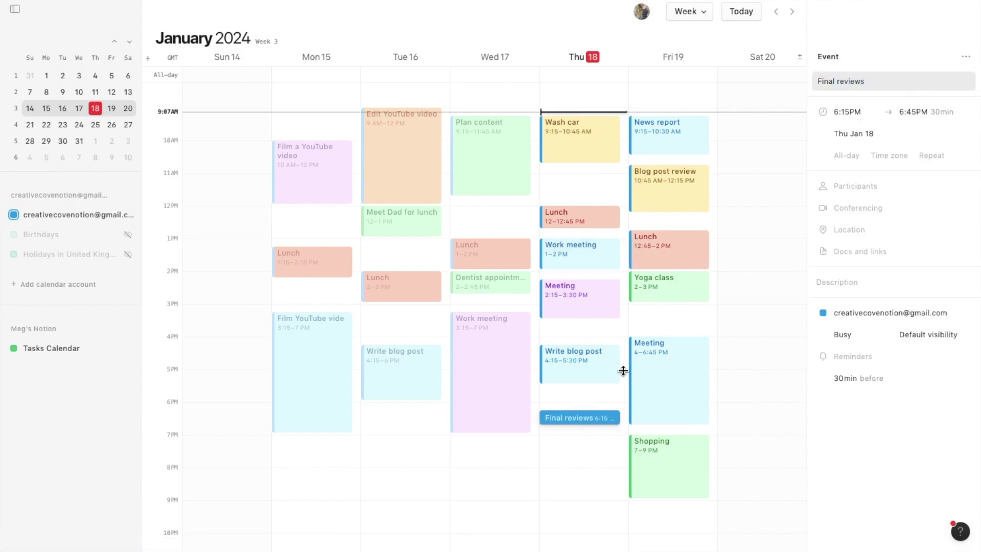
pyautogui.click(847, 313)
pyautogui.click(720, 413)
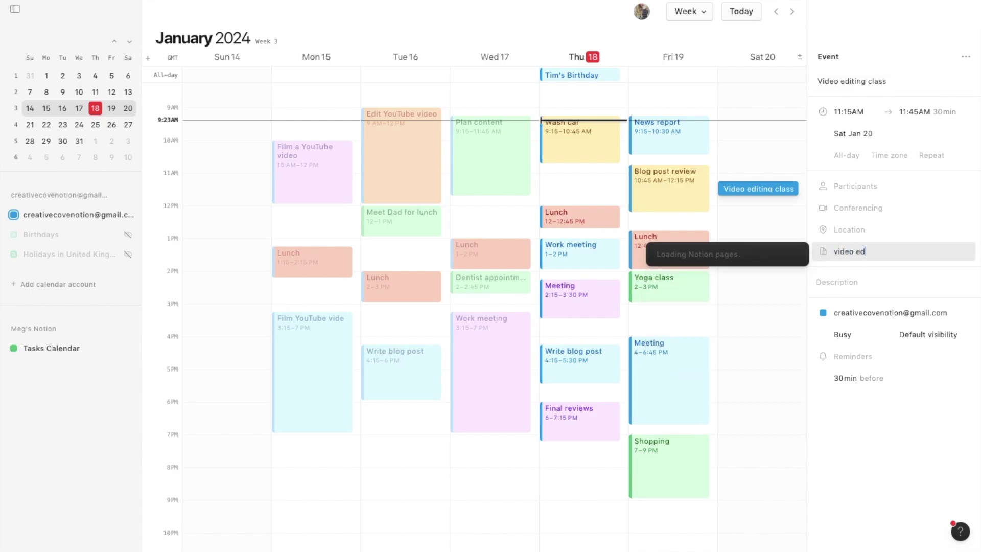
pyautogui.write('iting')
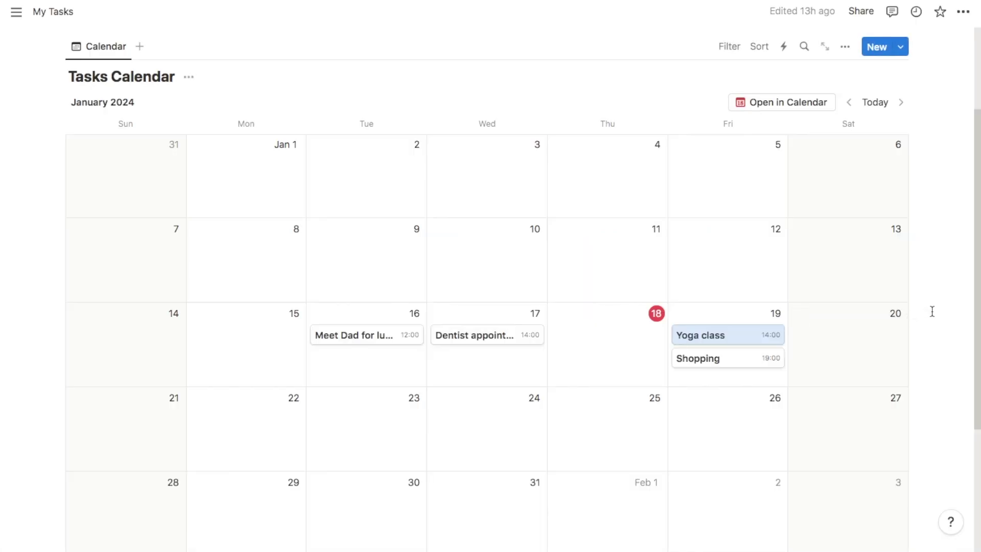
# - Open the Notion Tasks Calendar in Notion Calendar via 'Open in Calendar'
pyautogui.click(798, 104)
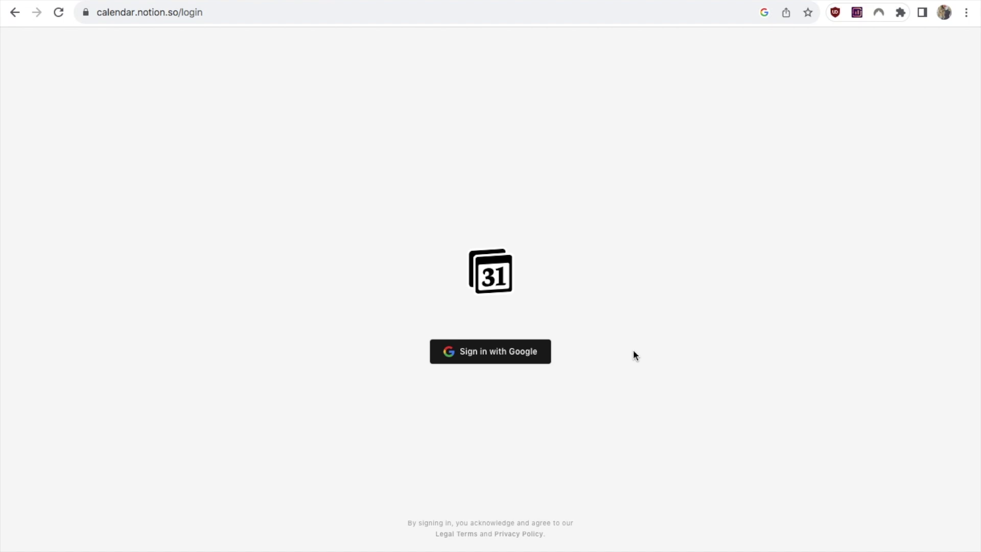
# - Sign in to Notion Calendar on the web with the Google account
pyautogui.click(492, 355)
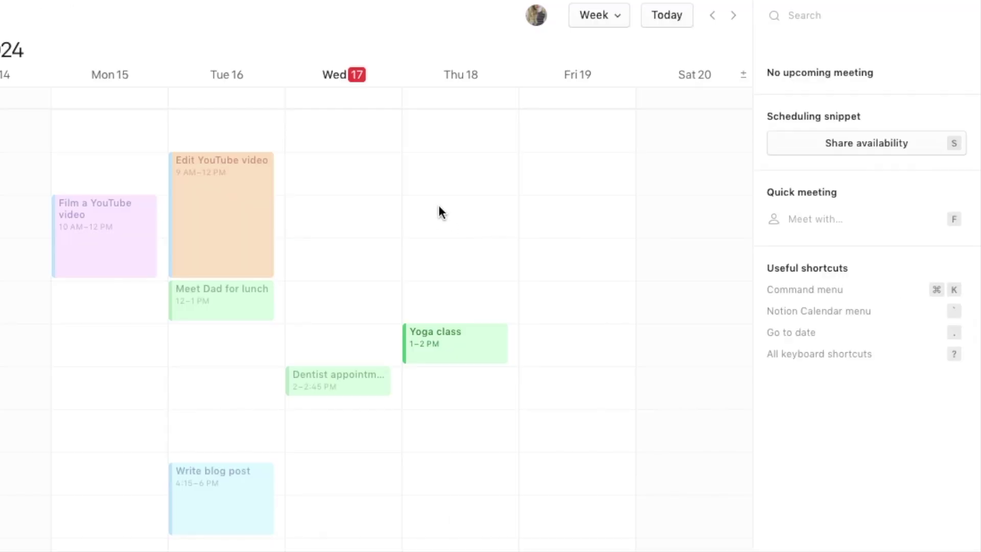
pyautogui.click(440, 212)
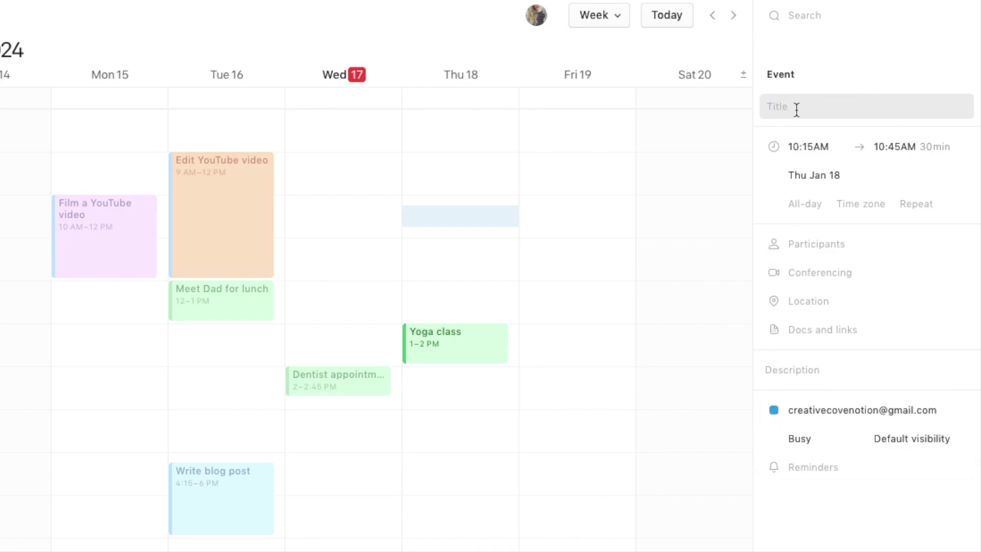
# - Title the Thursday 10:15 draft 'Wash car' and toggle All-day on, then back off
pyautogui.write('Wash car')
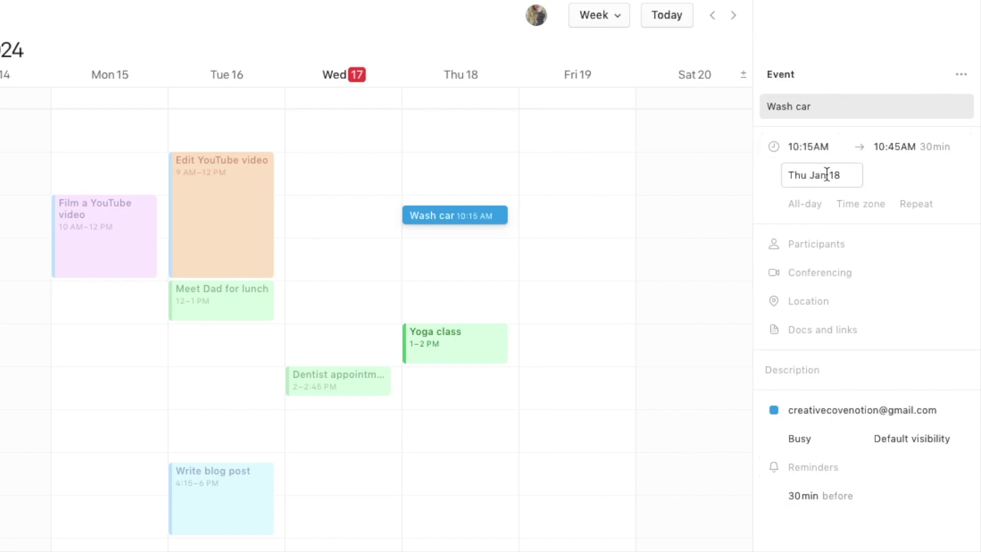
pyautogui.click(800, 207)
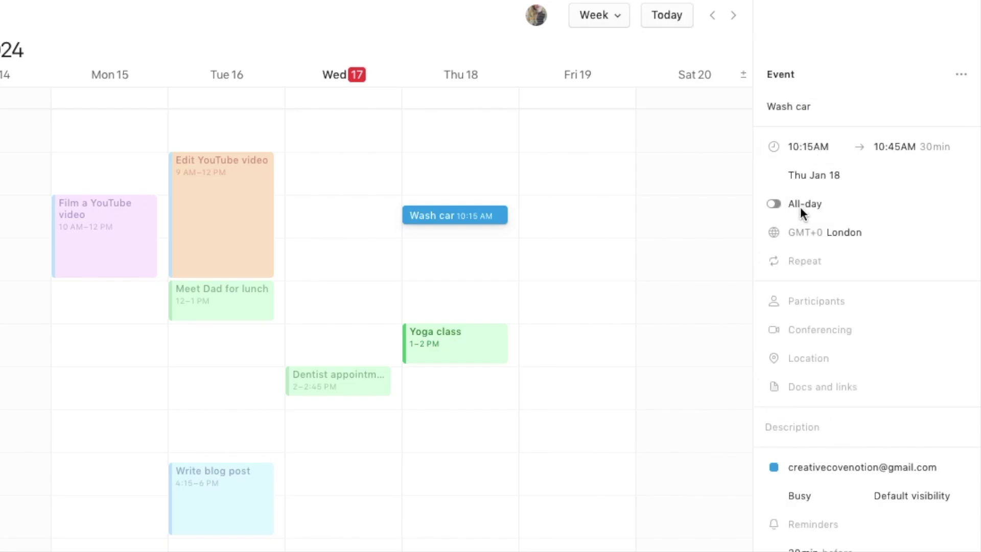
pyautogui.click(778, 203)
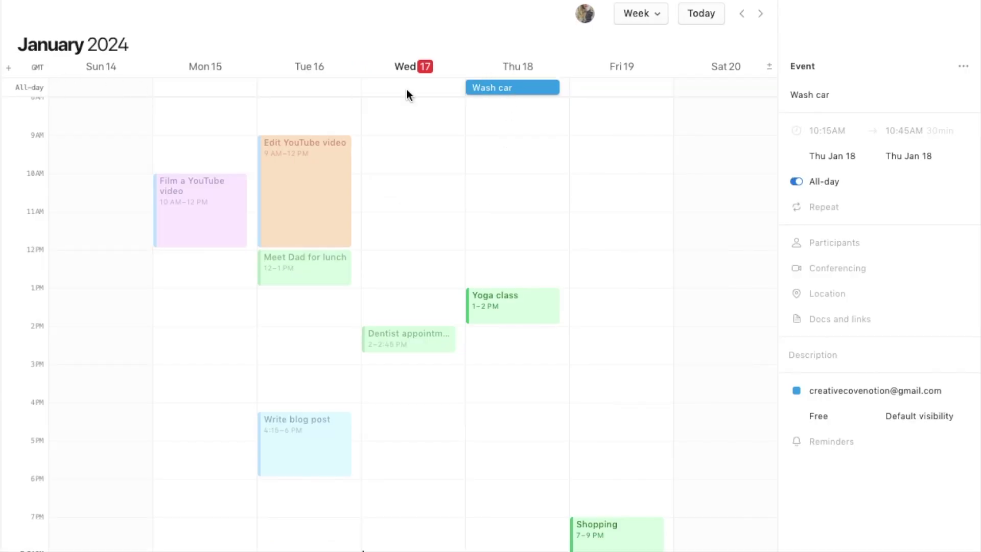
pyautogui.click(798, 180)
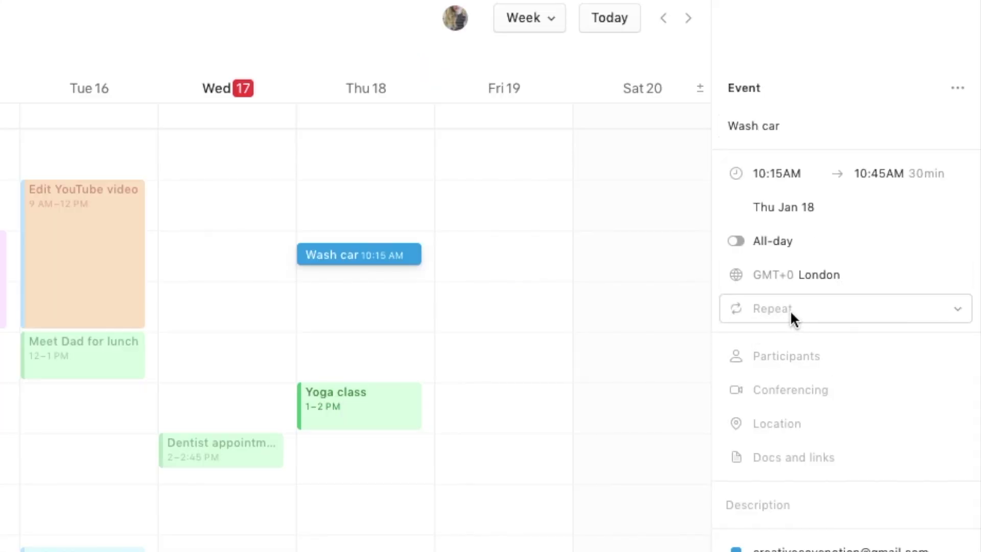
# - Set Wash car to repeat every day, then change it back to Does not repeat
pyautogui.click(788, 310)
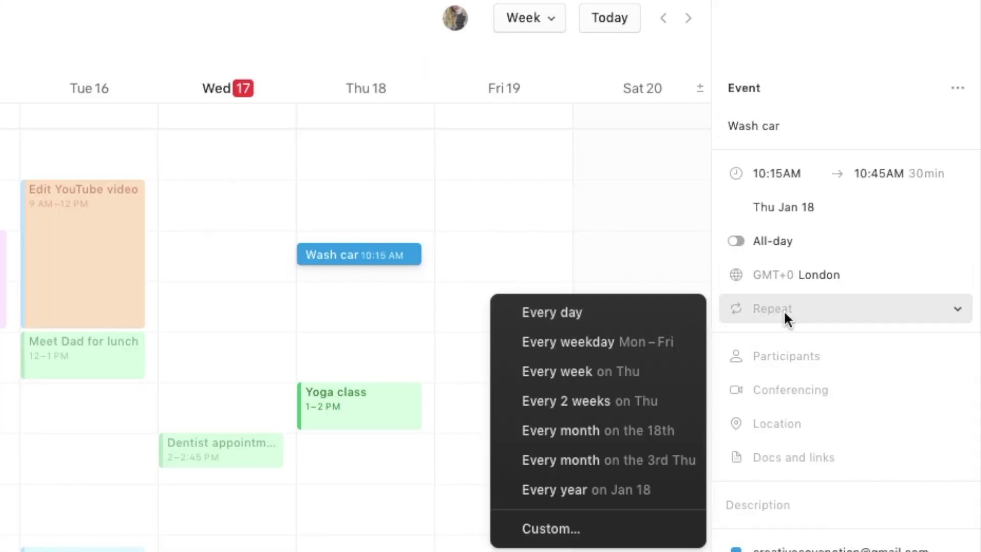
pyautogui.click(593, 314)
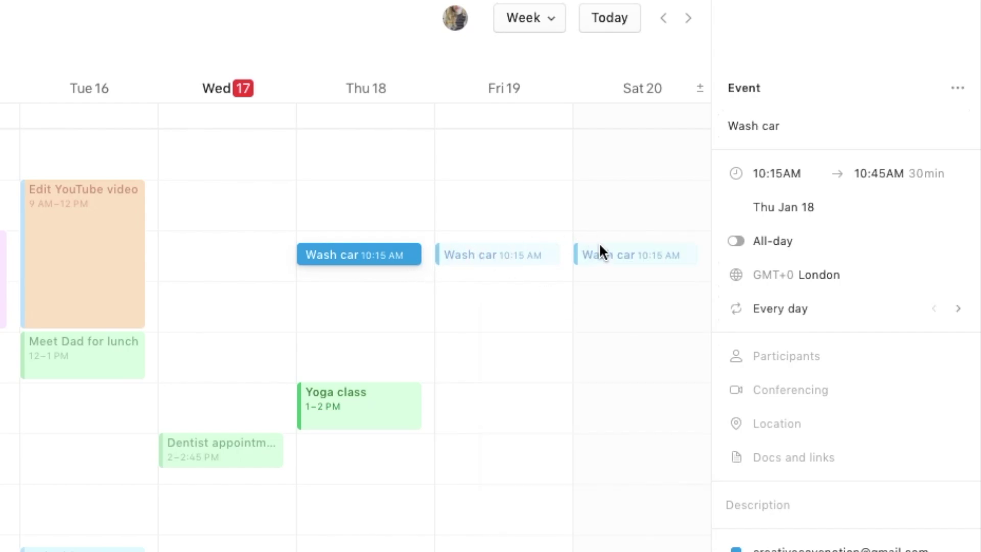
pyautogui.click(761, 306)
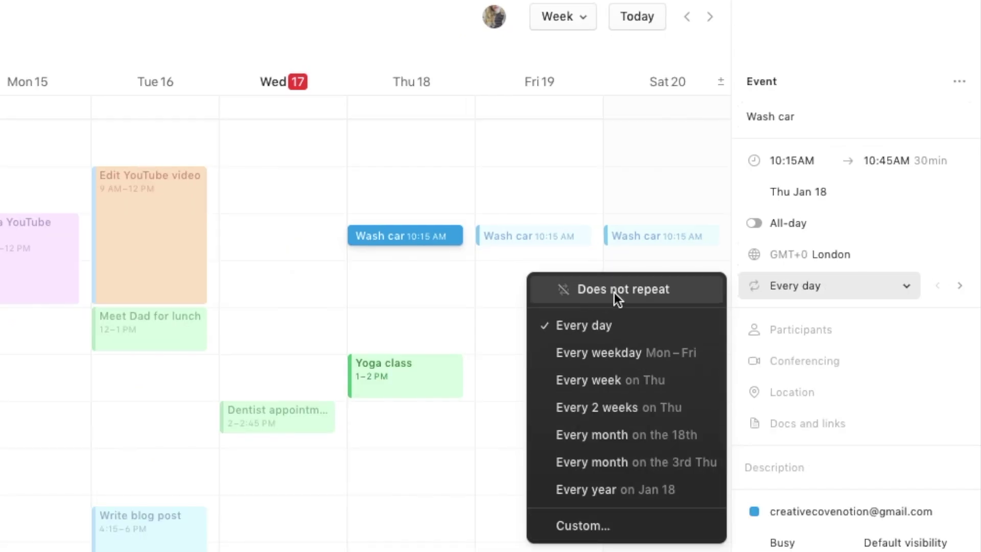
pyautogui.click(599, 295)
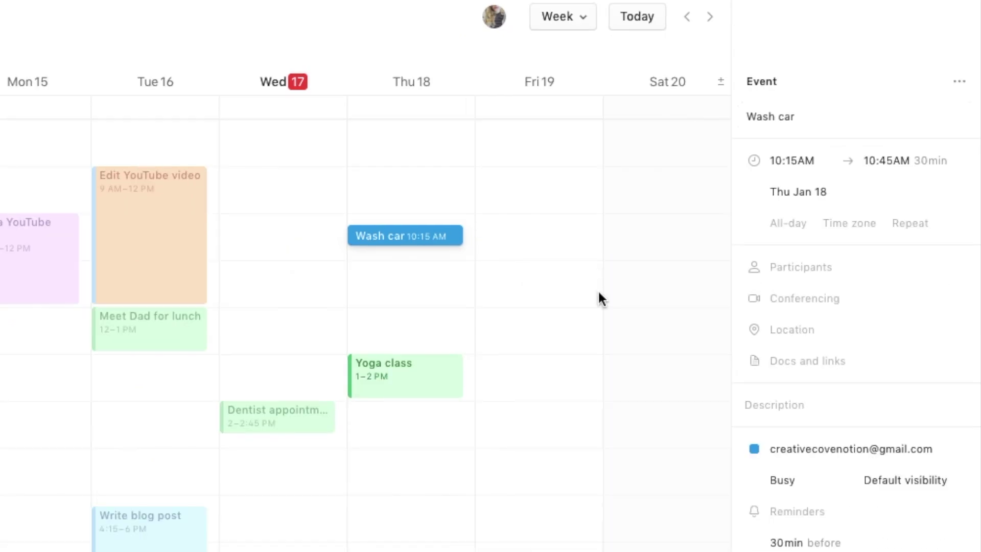
# - Attach the 'Dashboard' Notion page to Wash car, leaving conferencing unset
pyautogui.click(849, 223)
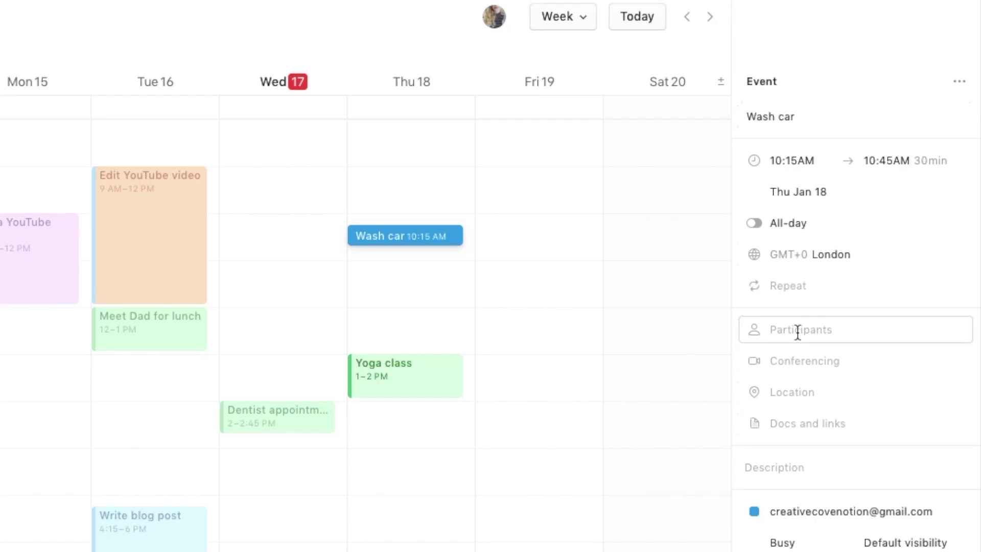
pyautogui.click(802, 363)
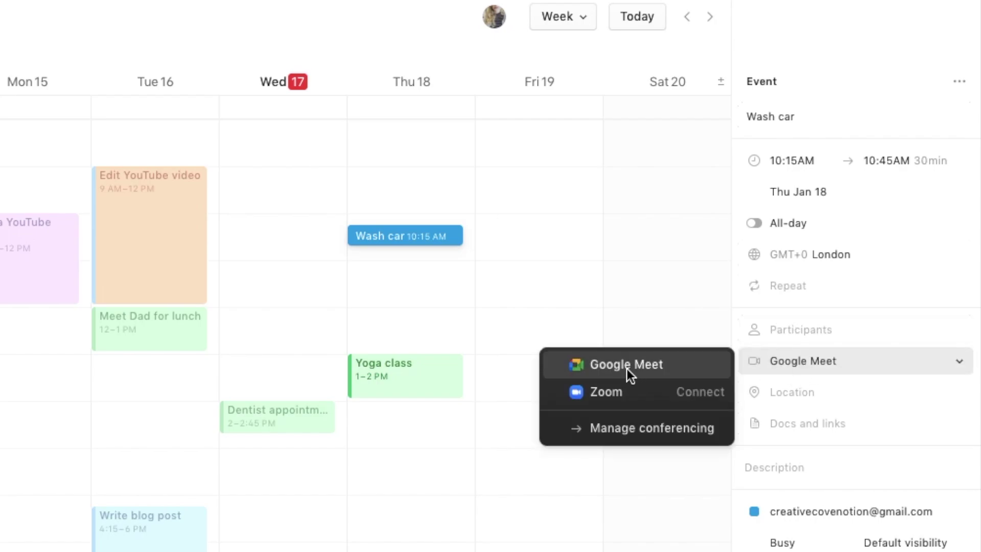
pyautogui.click(801, 388)
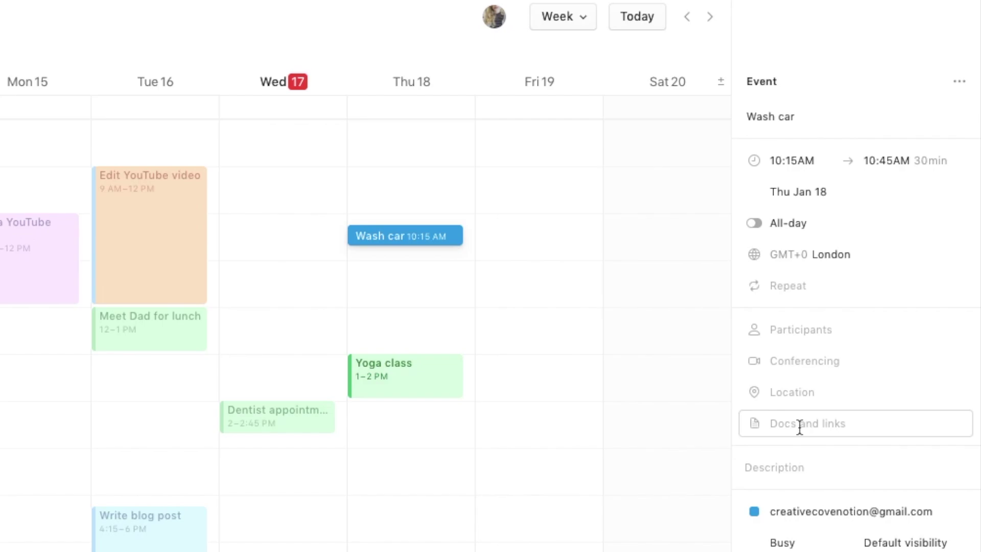
pyautogui.click(778, 424)
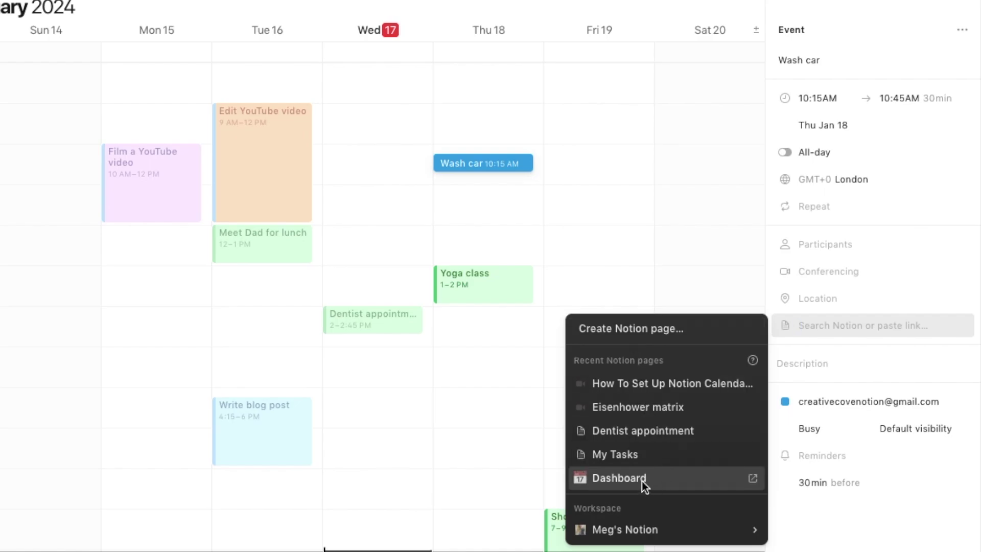
pyautogui.click(624, 479)
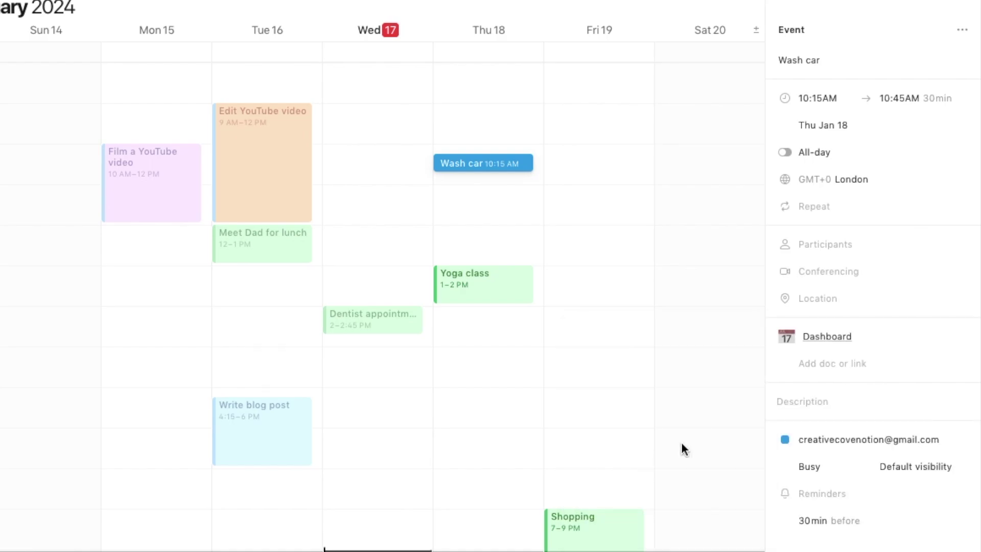
pyautogui.moveTo(811, 340)
# - Make the Wash car event yellow and close its event details
pyautogui.click(807, 403)
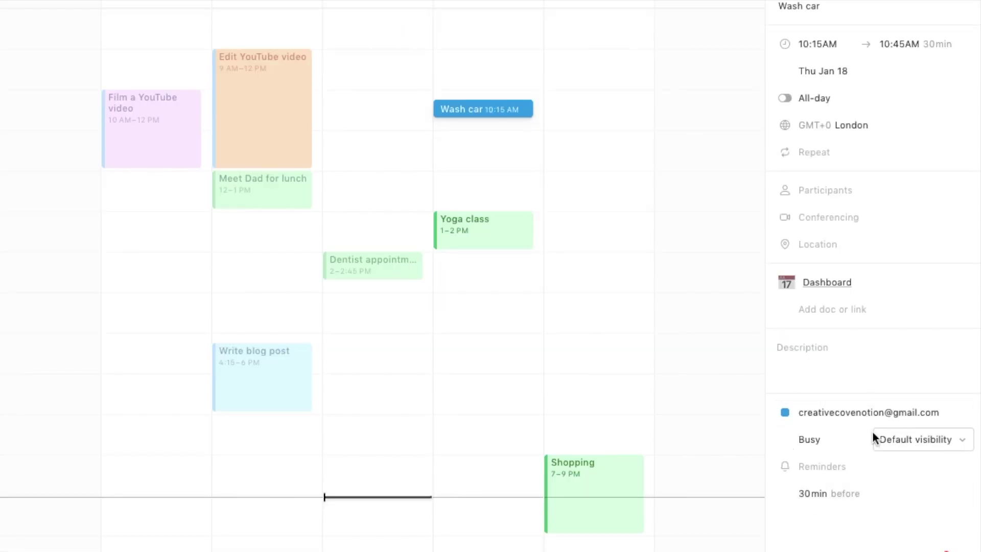
pyautogui.click(831, 440)
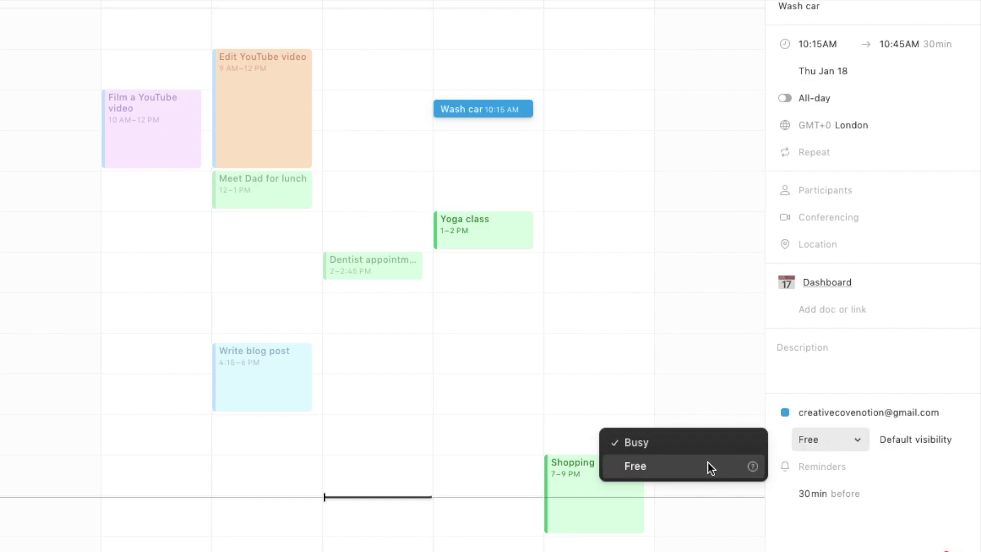
pyautogui.click(830, 414)
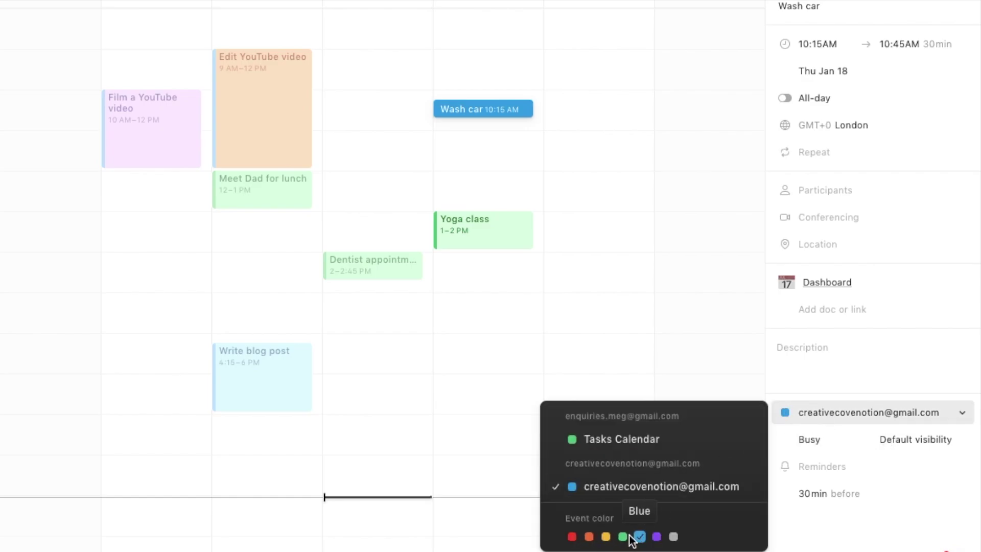
pyautogui.click(605, 537)
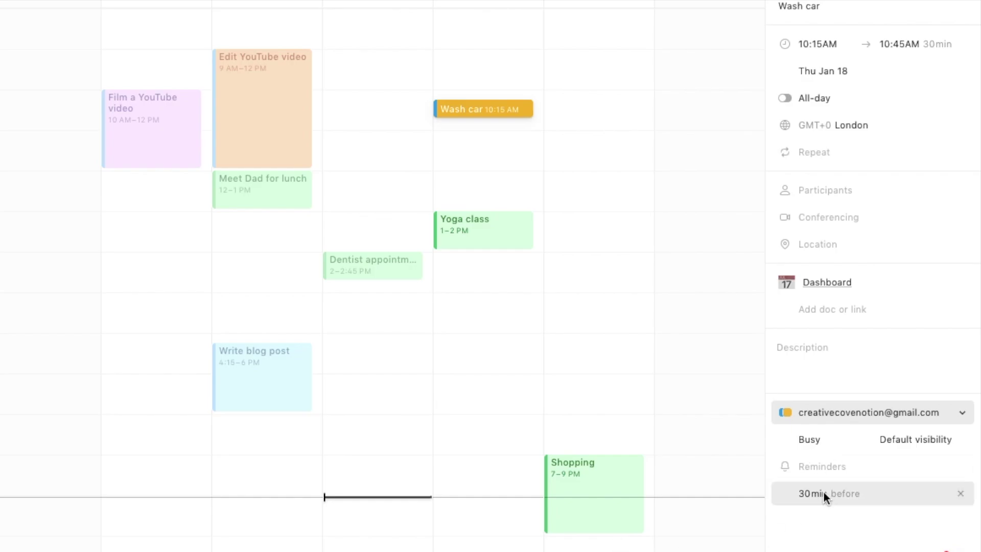
pyautogui.press('Escape')
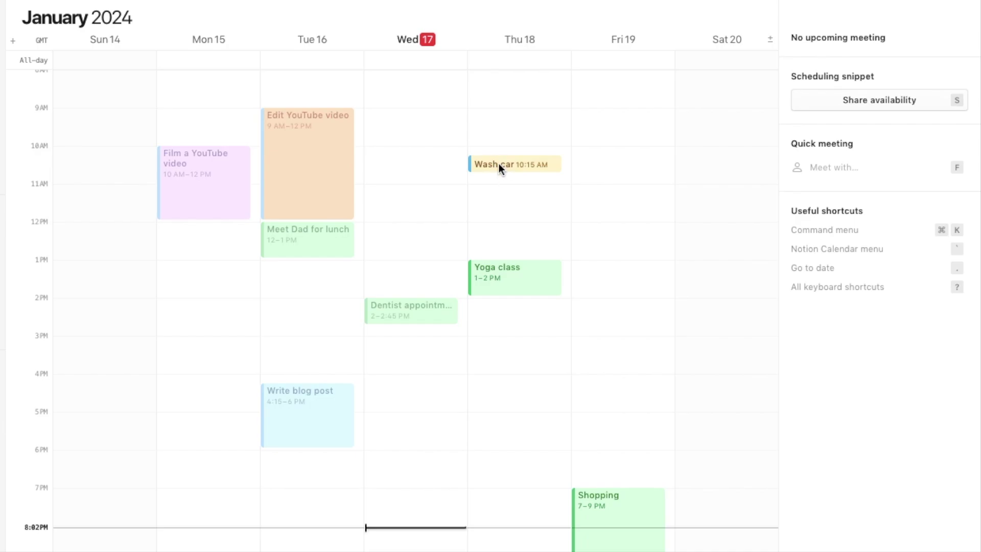
# - Move and resize Wash car so it runs Thursday 18, 9:15–10:45 AM
pyautogui.moveTo(498, 167); pyautogui.dragTo(505, 170)
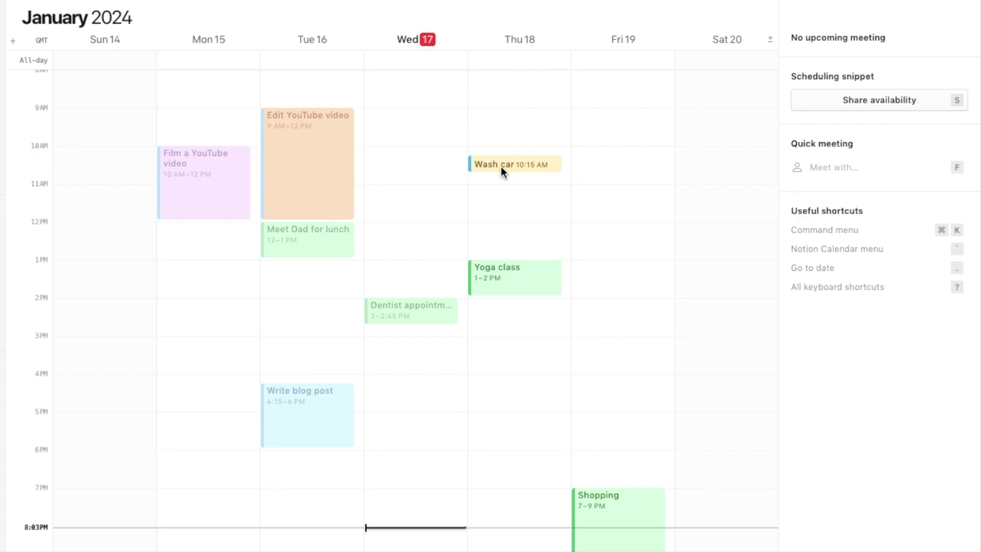
pyautogui.moveTo(501, 168); pyautogui.dragTo(611, 177)
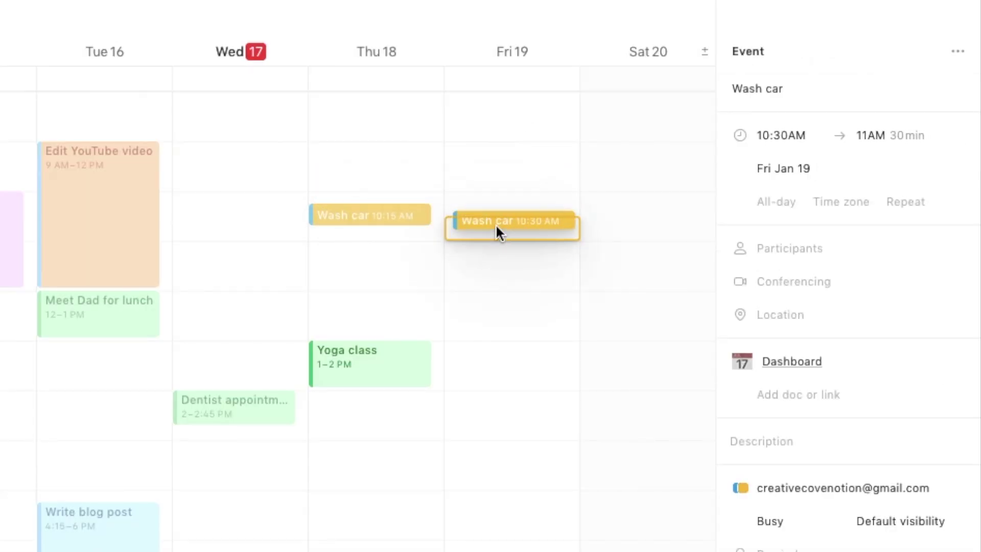
pyautogui.moveTo(496, 228); pyautogui.dragTo(266, 216)
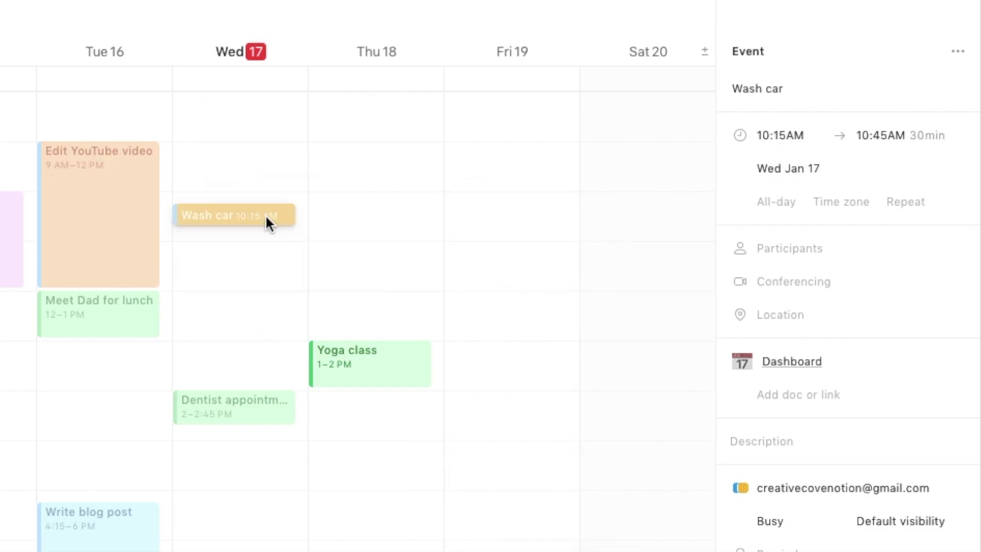
pyautogui.moveTo(220, 226); pyautogui.dragTo(217, 328)
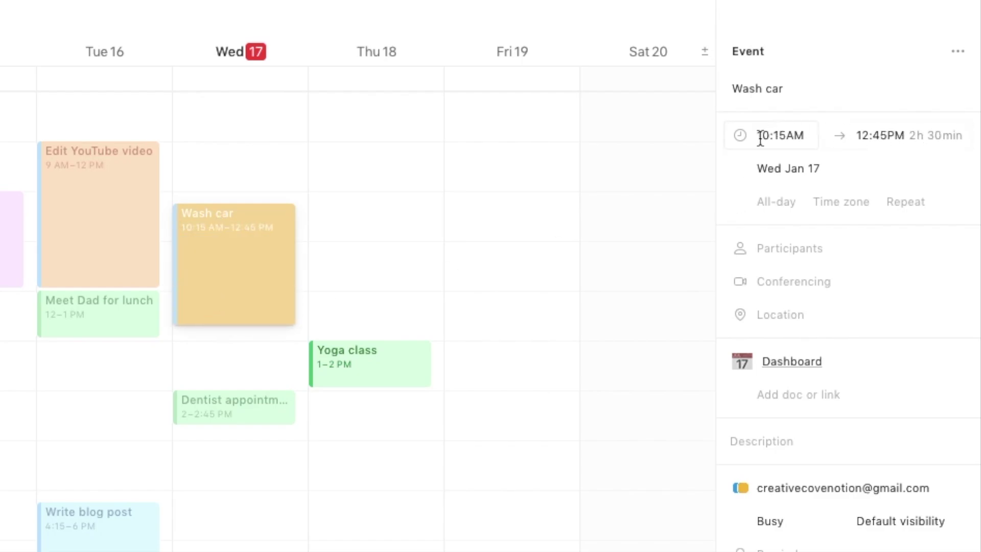
pyautogui.moveTo(220, 294); pyautogui.dragTo(495, 258)
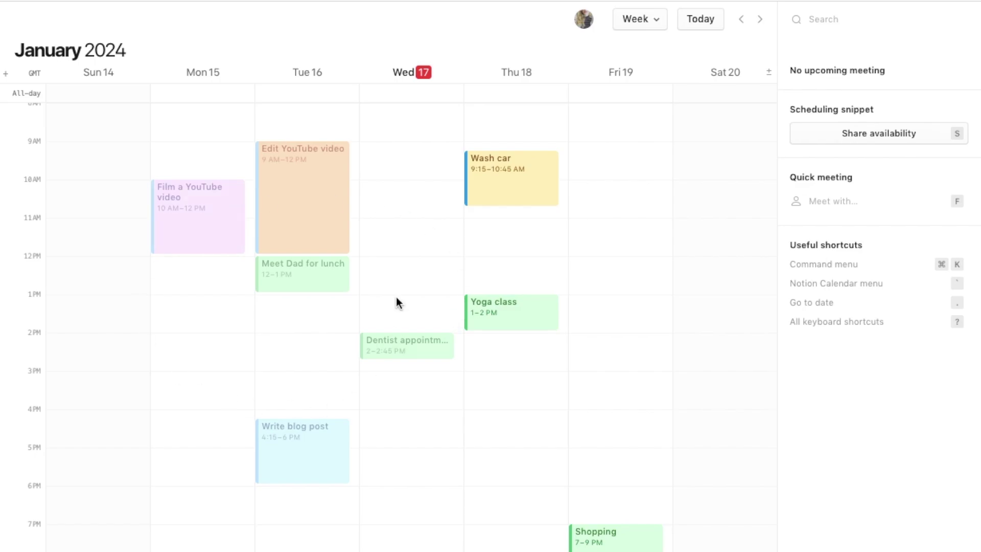
# - Try the Day, Month and 2-day calendar views
pyautogui.click(641, 21)
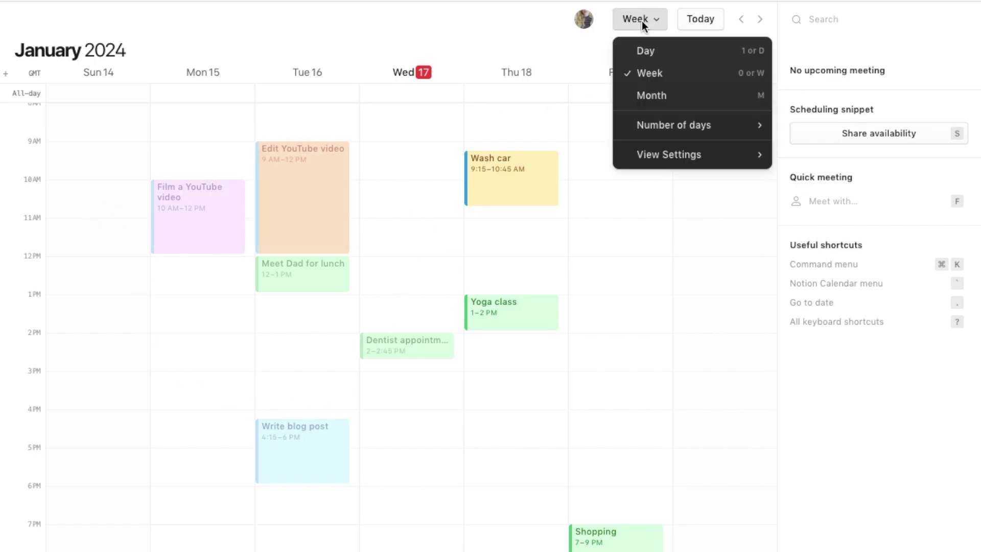
pyautogui.click(645, 54)
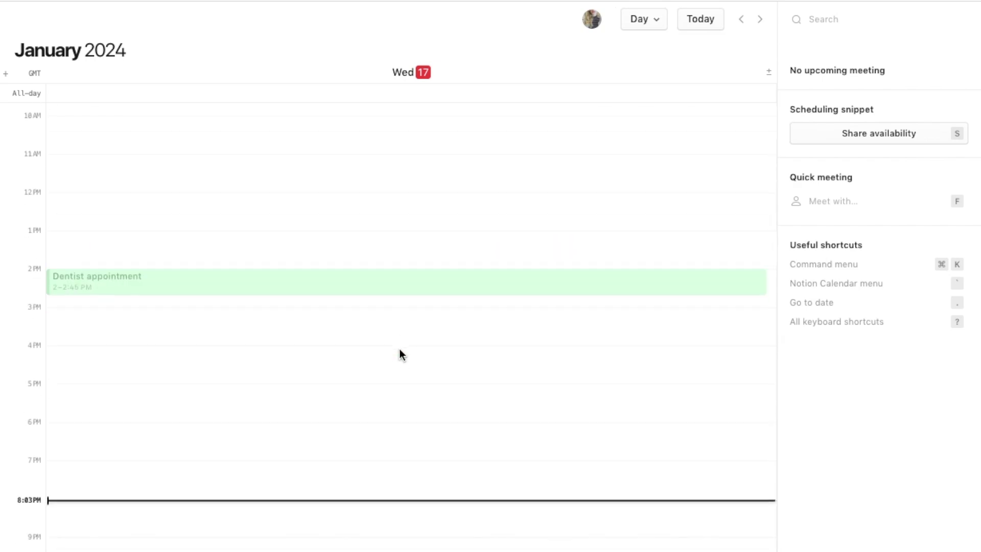
pyautogui.click(643, 19)
pyautogui.click(659, 94)
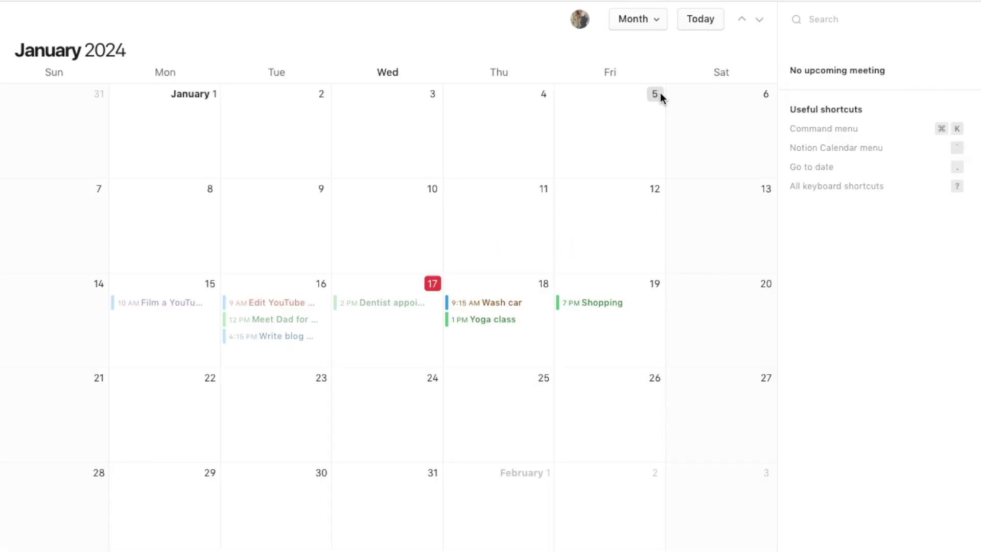
pyautogui.click(641, 20)
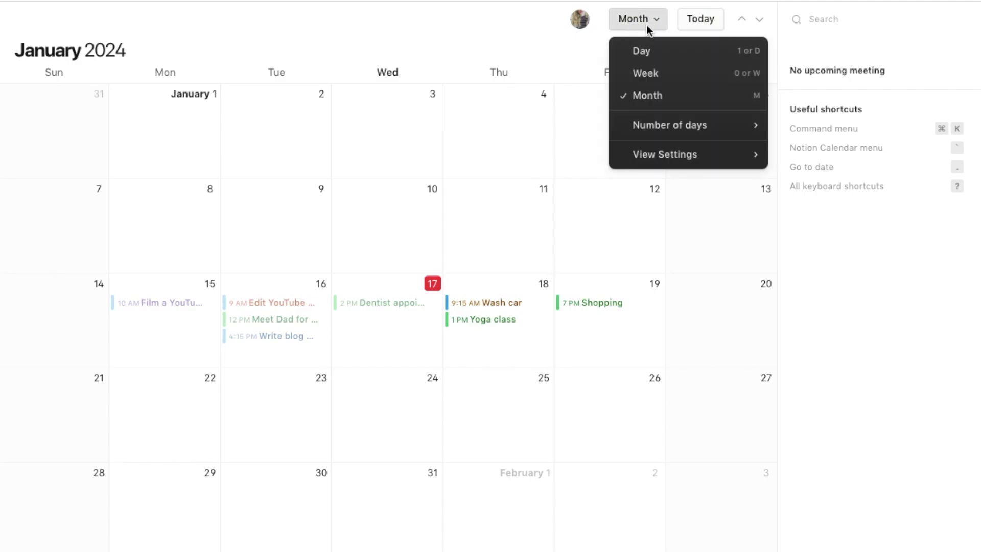
pyautogui.moveTo(646, 119)
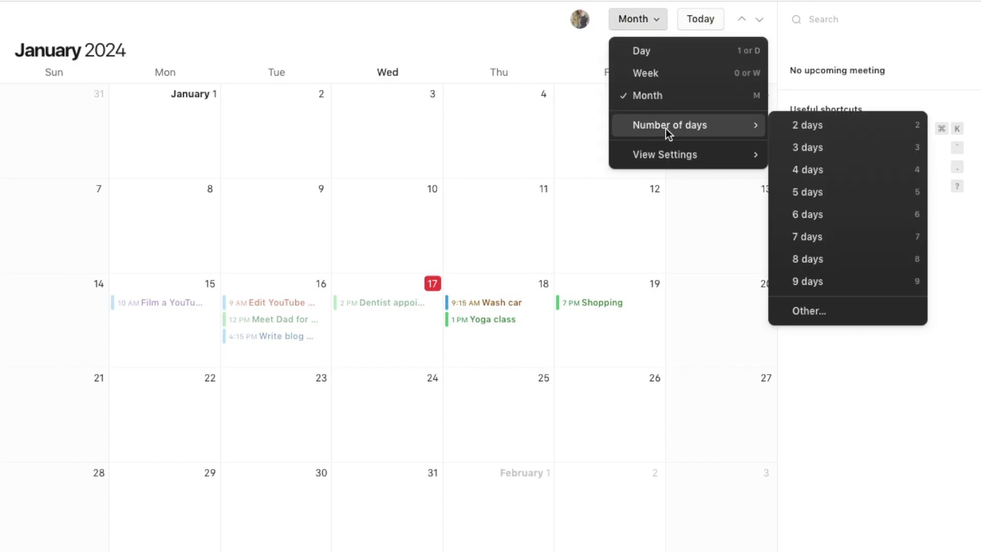
pyautogui.click(806, 127)
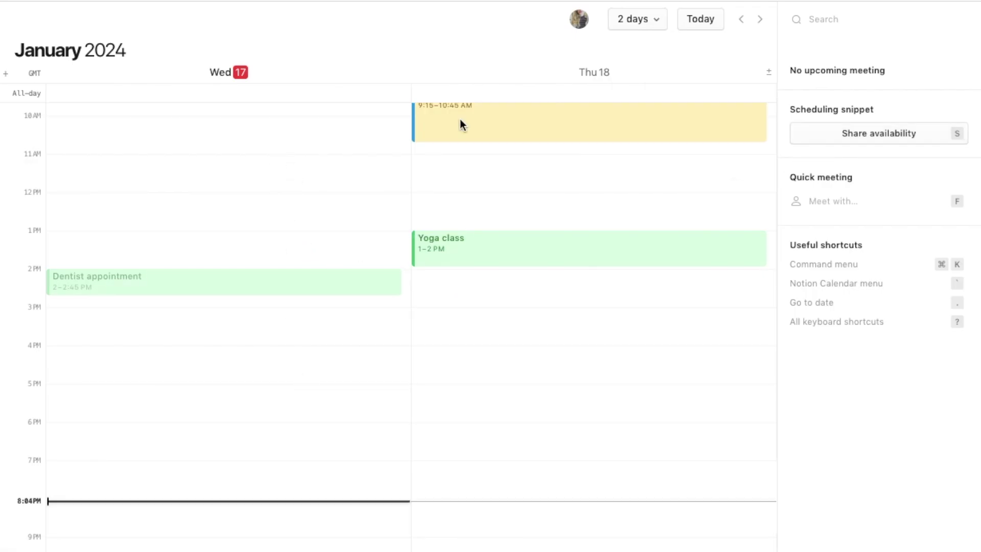
# - Switch to the 4-day view, then return to a seven-day Week view
pyautogui.click(637, 19)
pyautogui.moveTo(691, 124)
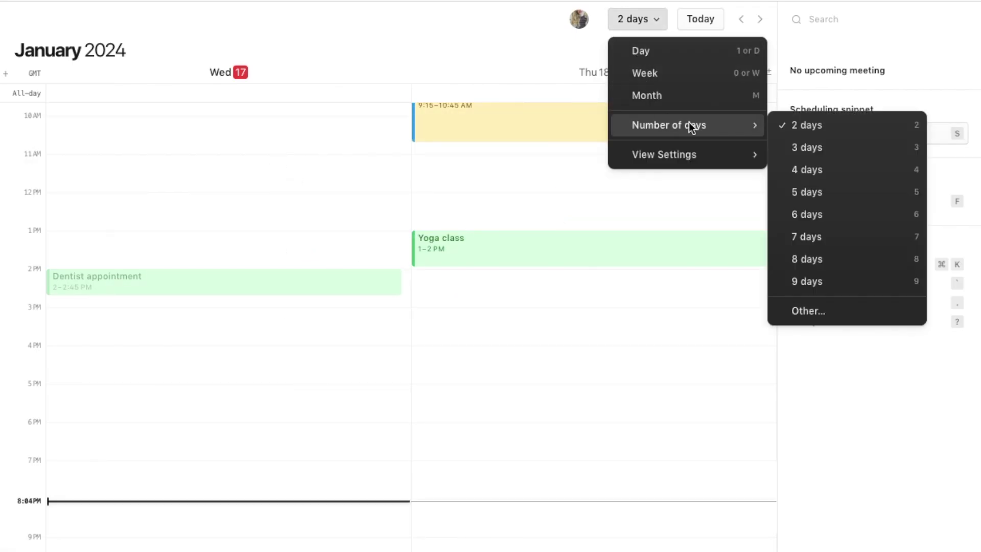
pyautogui.click(836, 174)
pyautogui.click(636, 21)
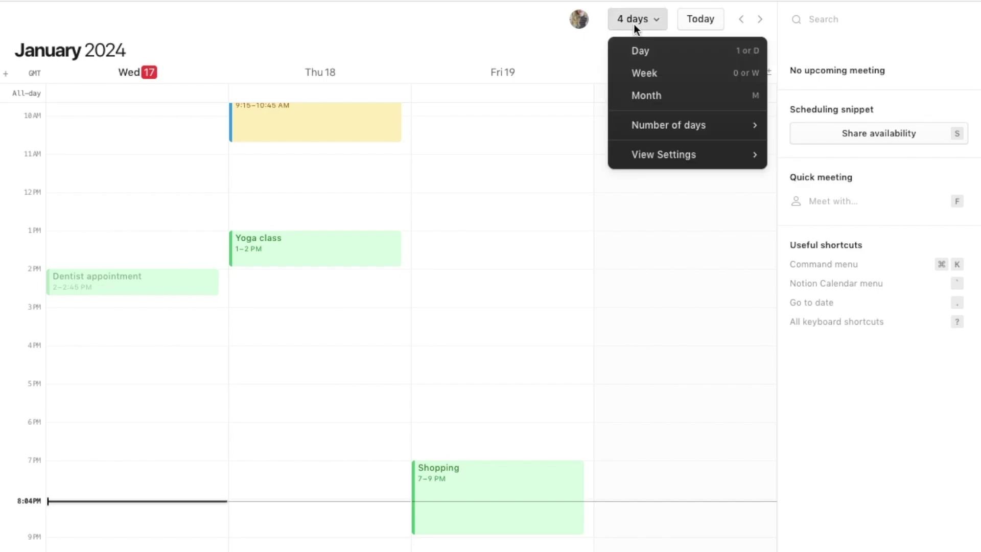
pyautogui.moveTo(688, 128)
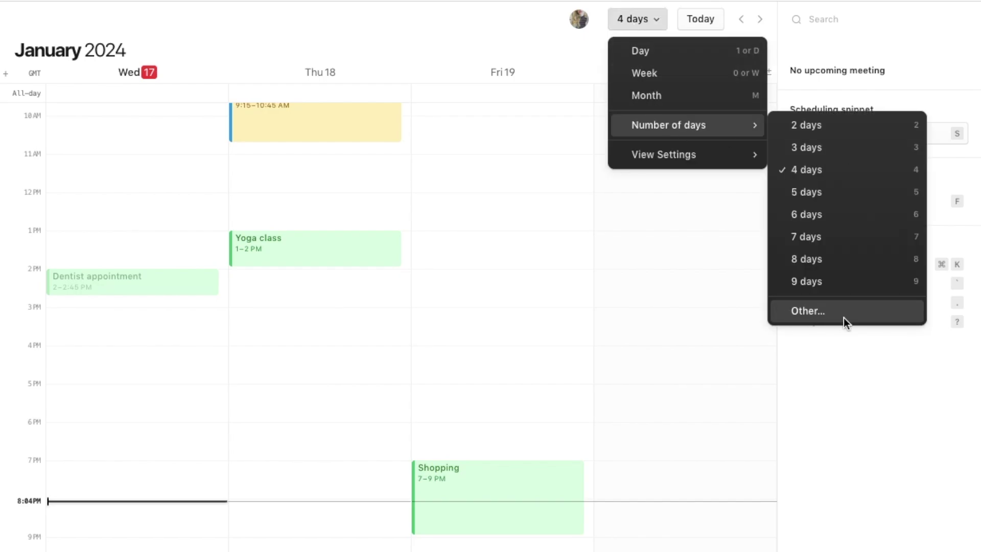
pyautogui.click(806, 261)
pyautogui.click(644, 73)
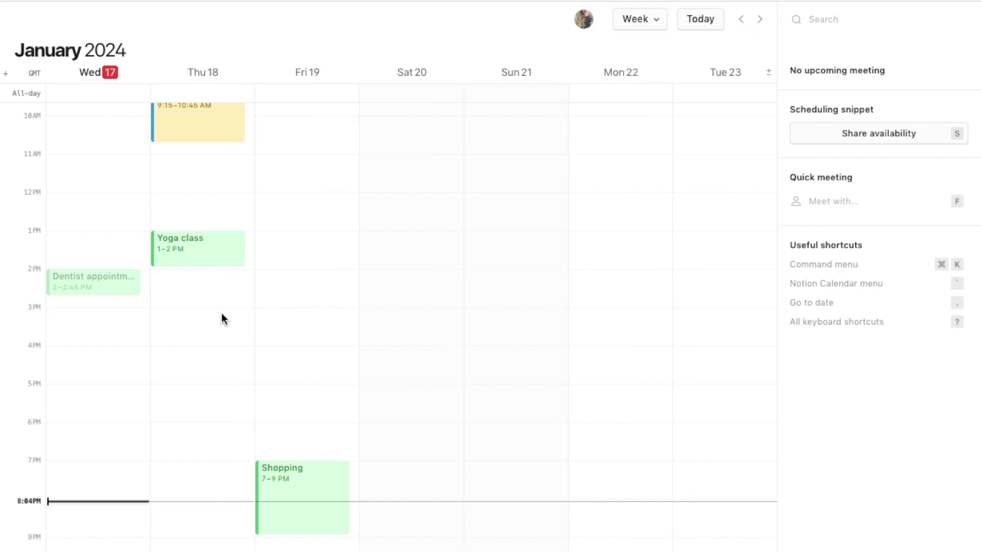
# - Hide the weekend columns in View Settings, then show them again
pyautogui.click(645, 27)
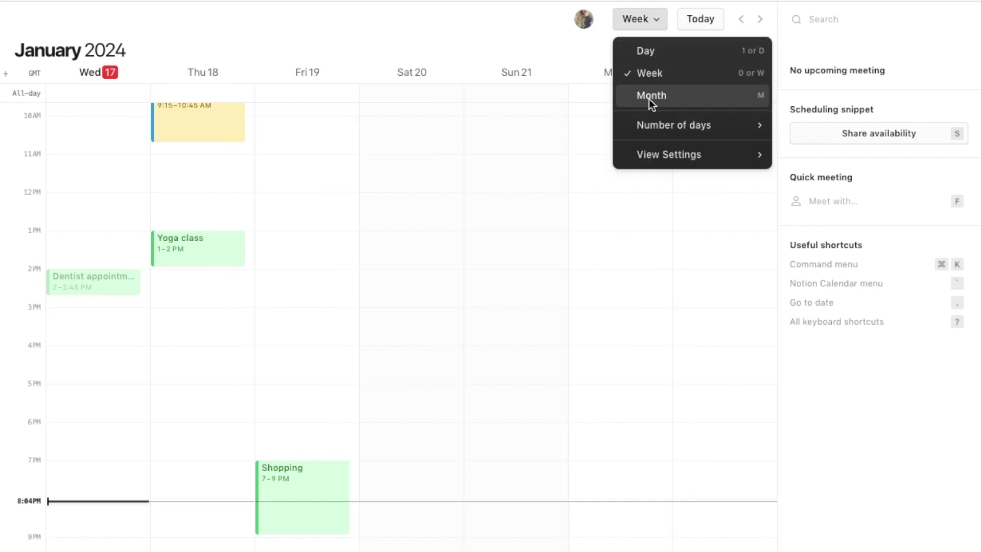
pyautogui.moveTo(657, 159)
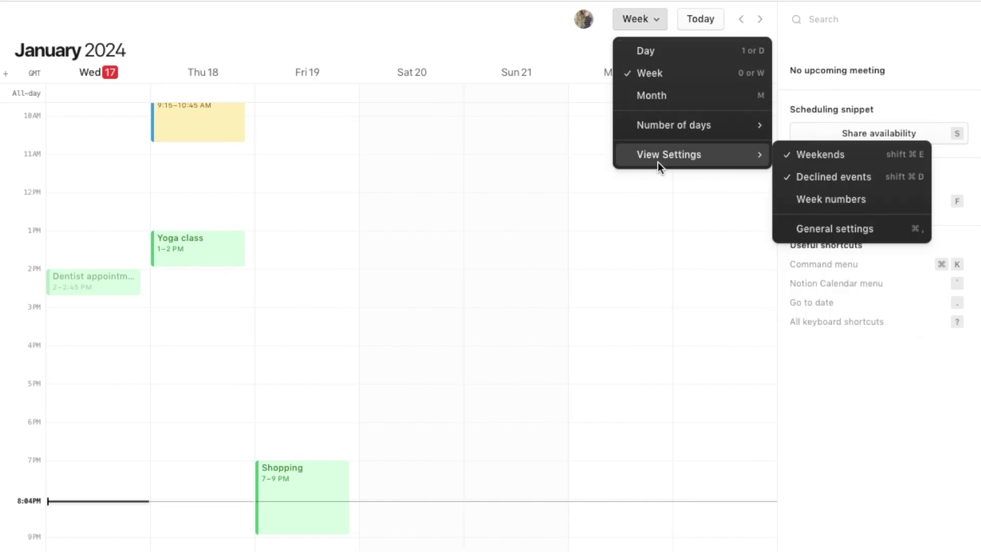
pyautogui.click(813, 155)
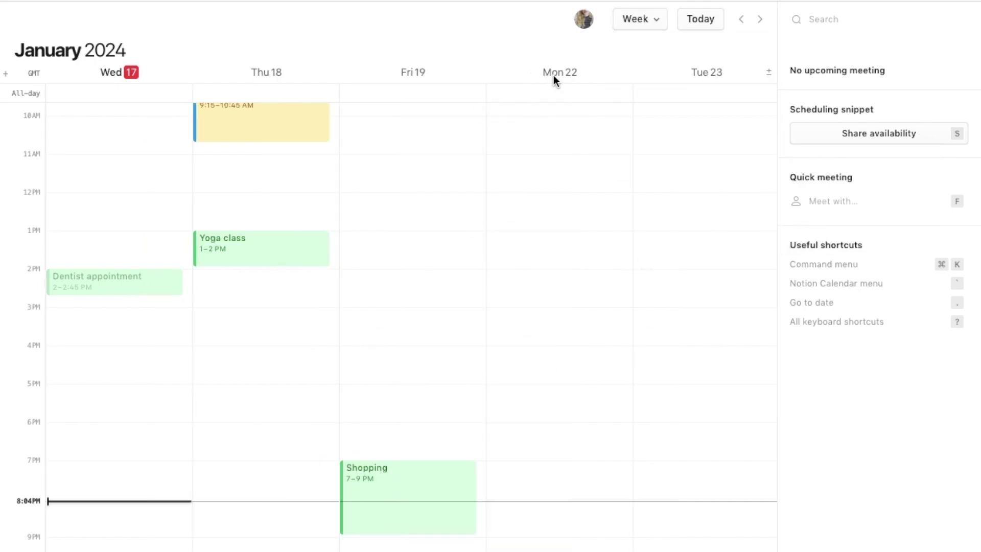
pyautogui.click(615, 27)
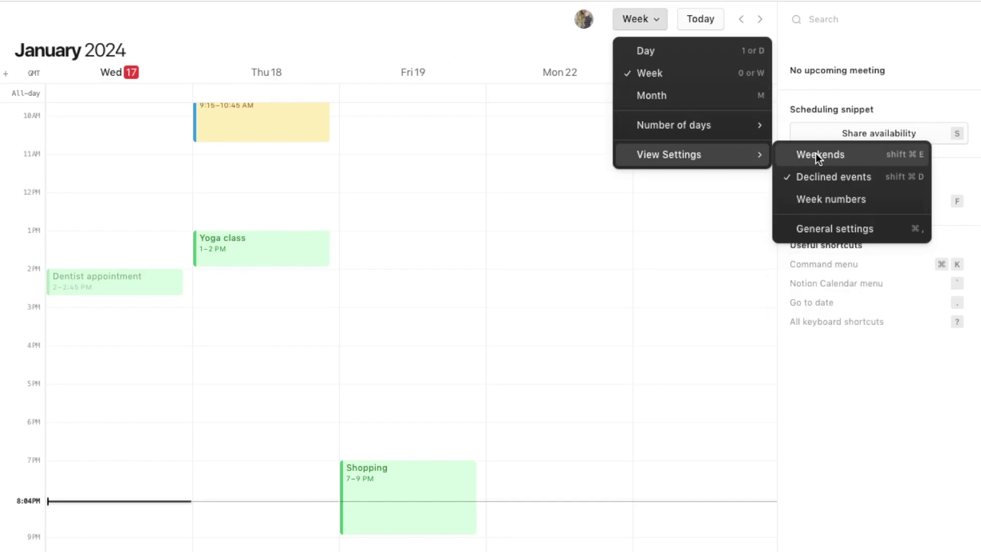
pyautogui.click(818, 156)
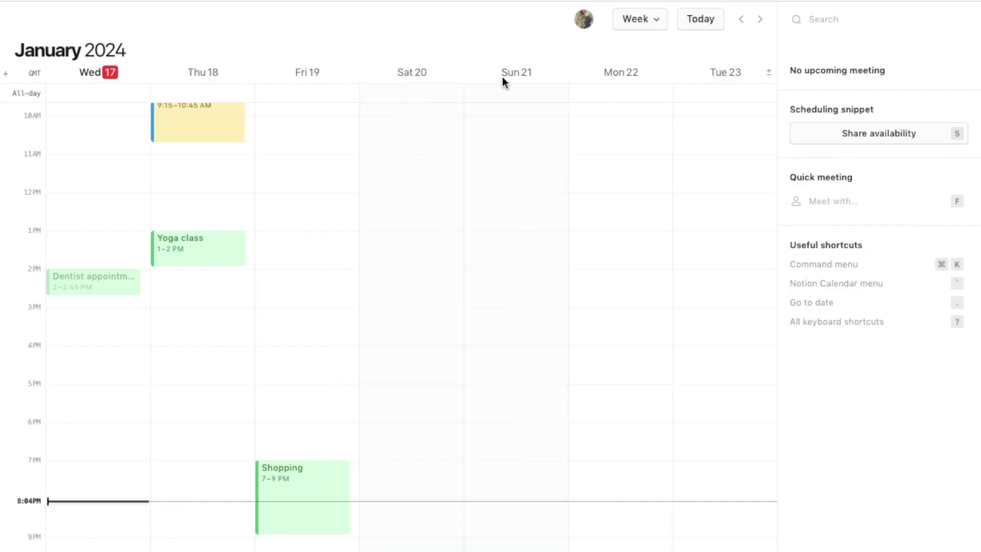
# - Turn on week numbers so 'Week 3' appears beside January 2024
pyautogui.click(639, 15)
pyautogui.moveTo(661, 152)
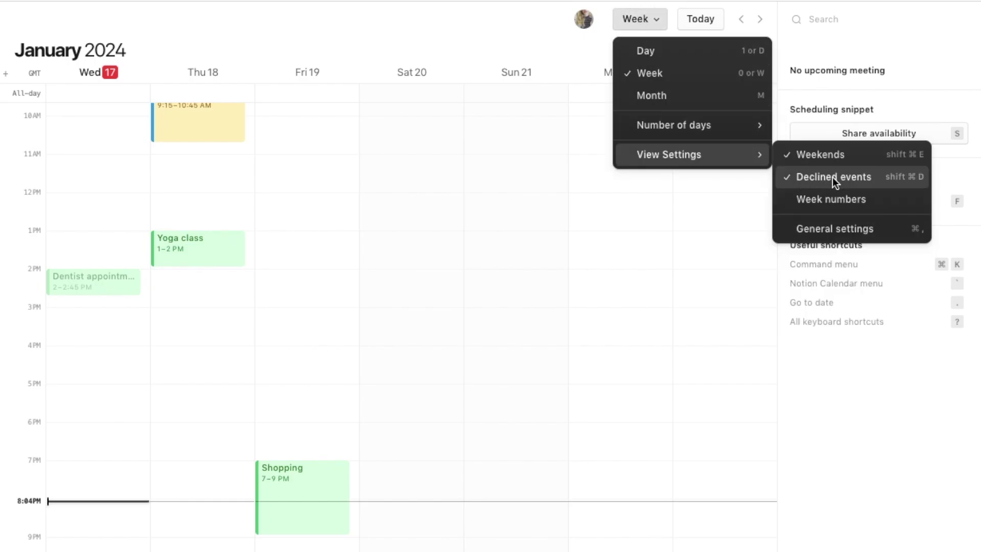
pyautogui.click(820, 200)
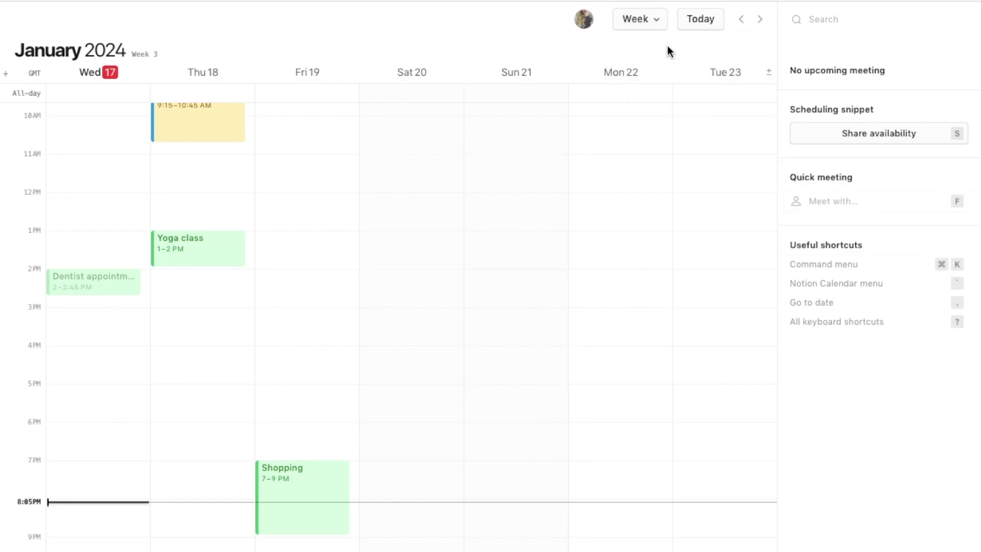
# - Switch the January 2024 calendar to week view, showing Sunday 14 through Saturday 20
pyautogui.click(629, 21)
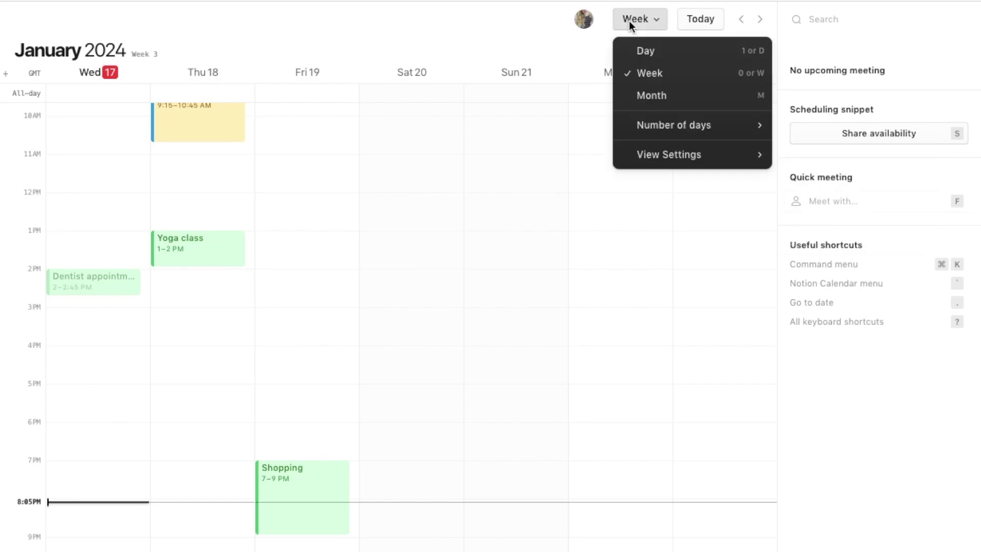
pyautogui.click(645, 97)
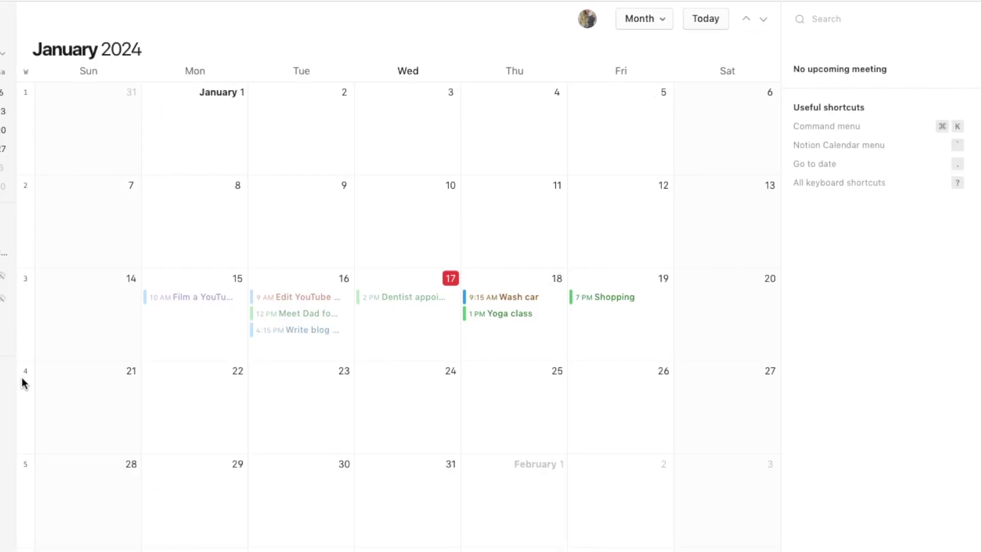
pyautogui.click(639, 22)
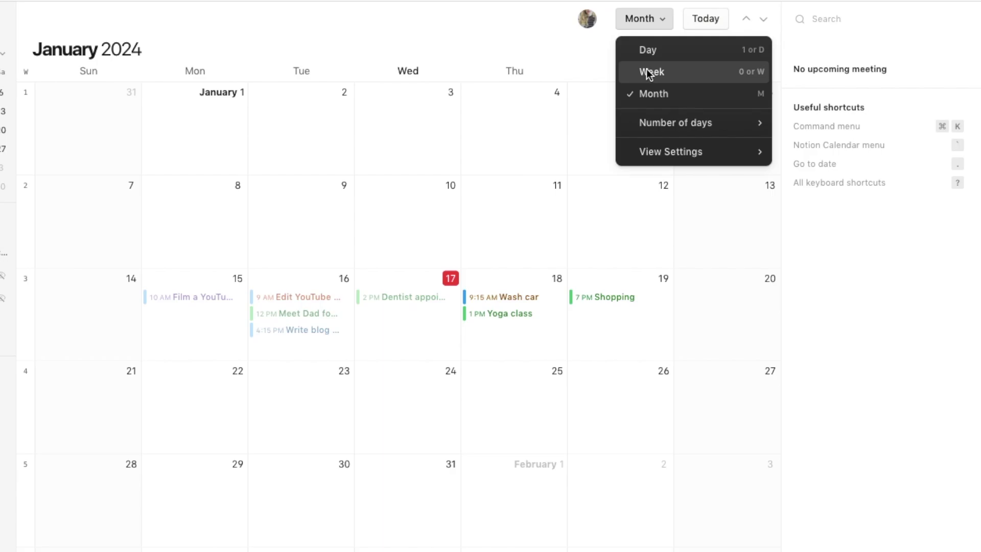
pyautogui.click(648, 71)
pyautogui.scroll(3, 447, 374)
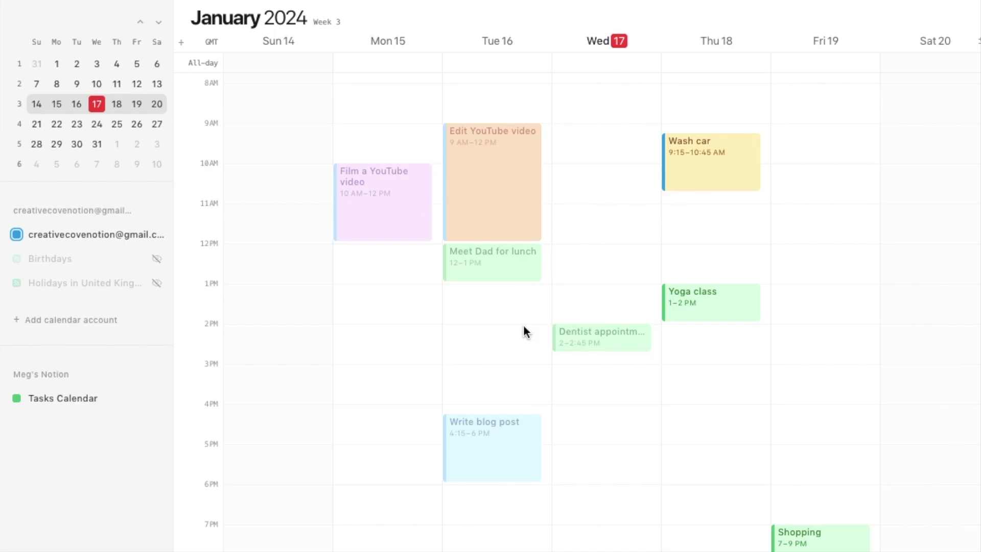
pyautogui.click(71, 320)
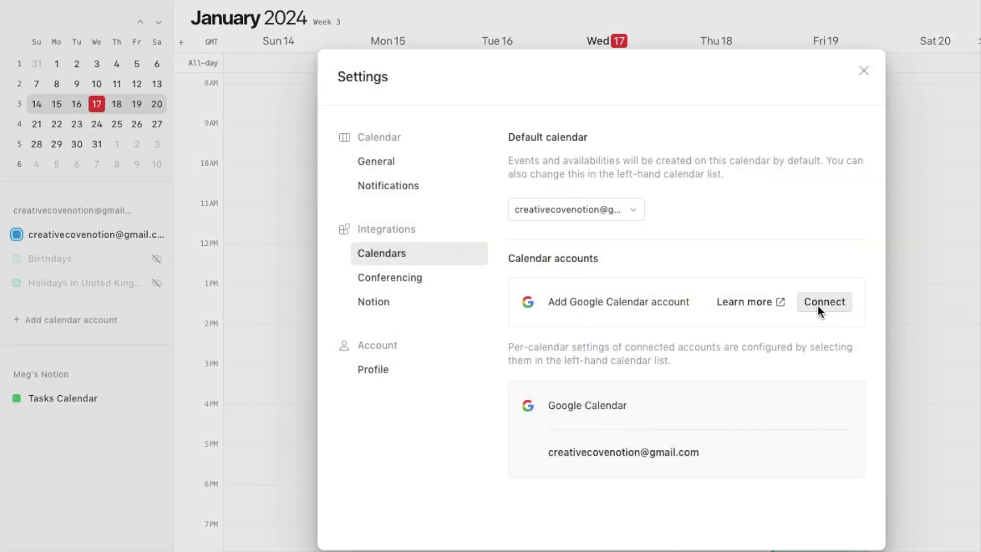
pyautogui.click(863, 70)
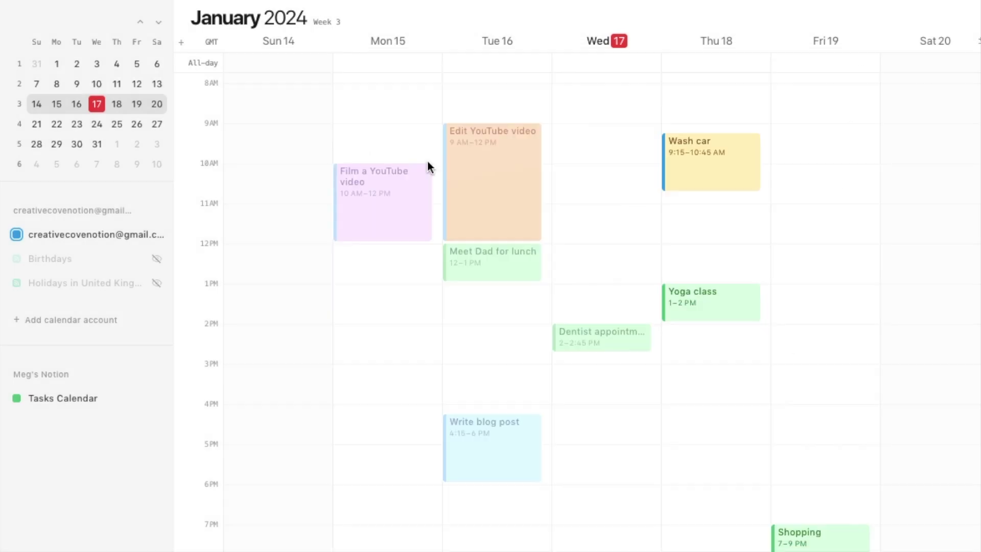
pyautogui.click(157, 234)
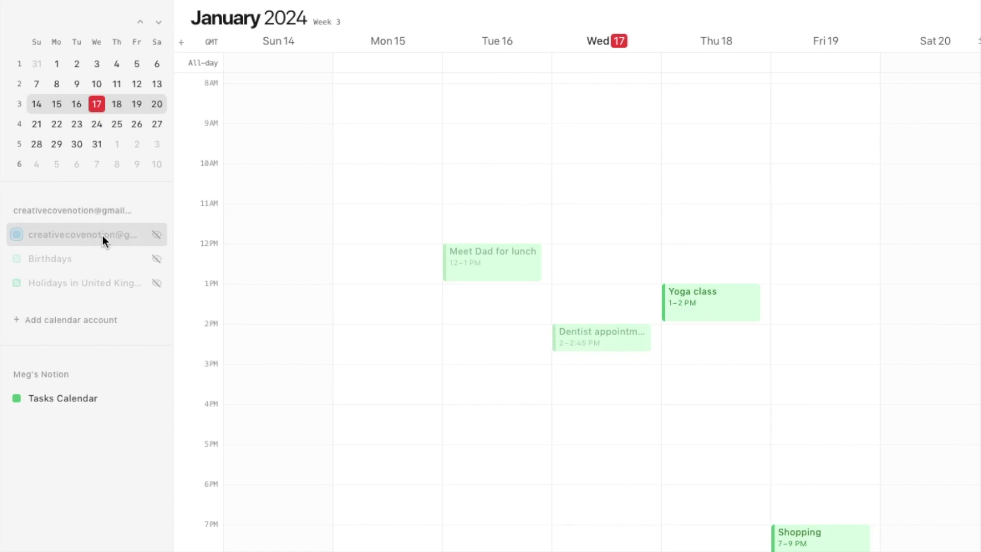
pyautogui.click(156, 234)
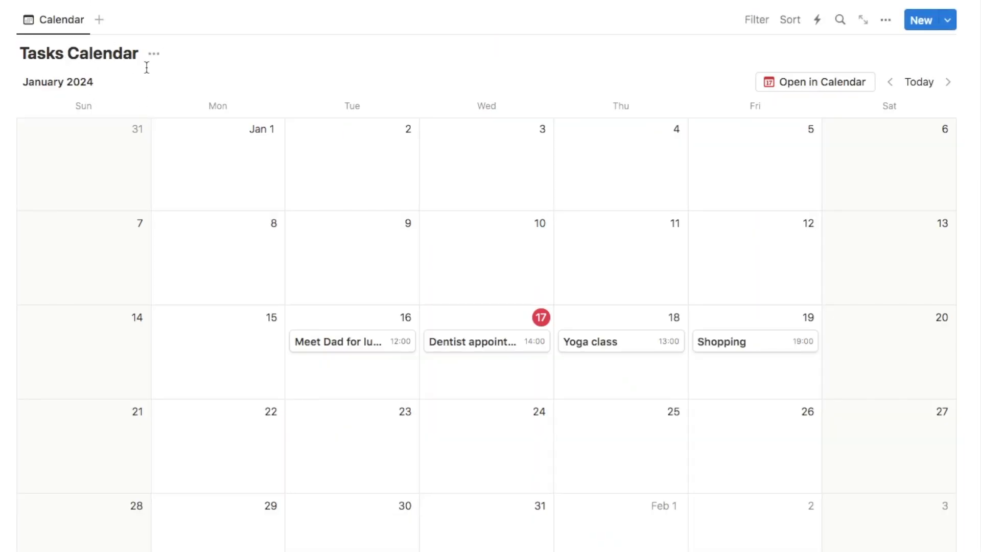
pyautogui.scroll(-2, 146, 67)
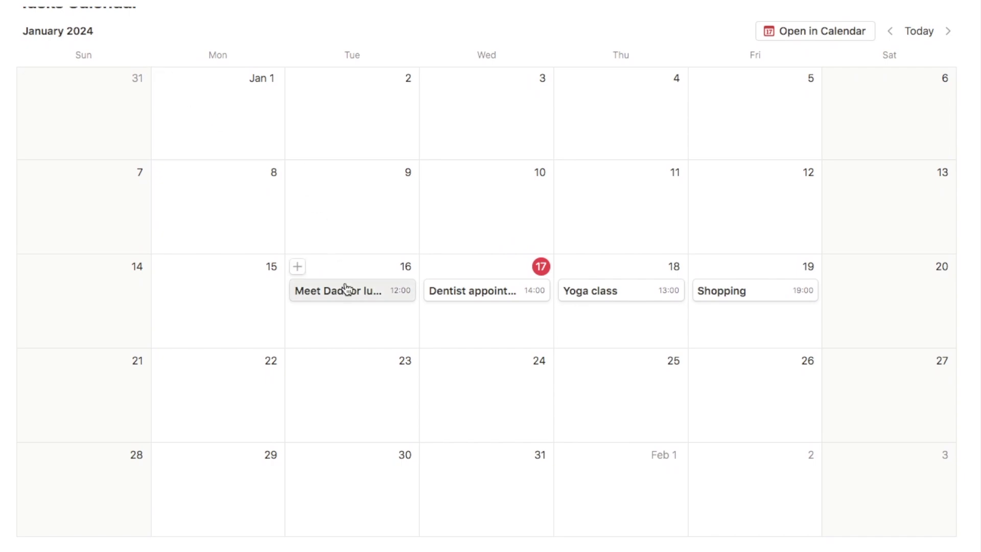
pyautogui.scroll(1, 688, 282)
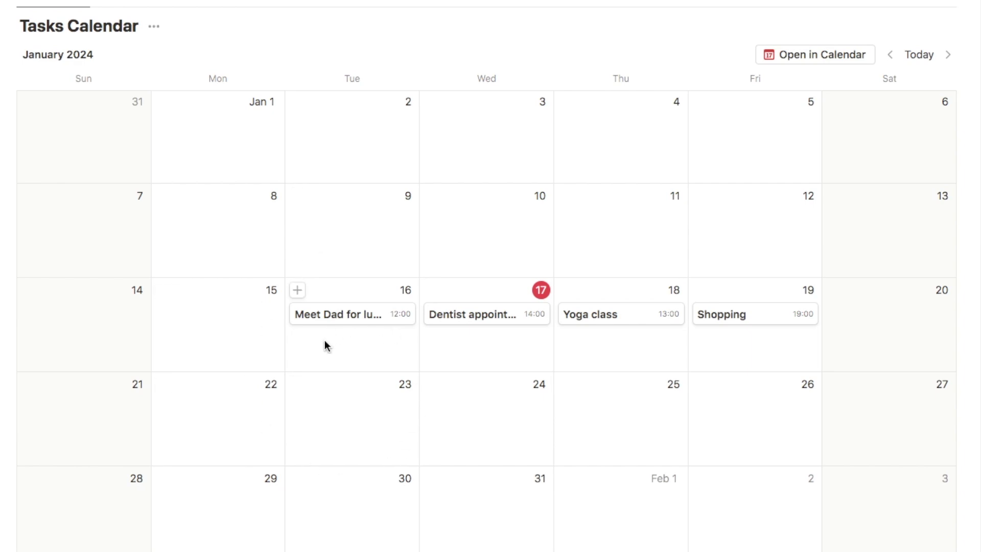
pyautogui.scroll(1, 327, 345)
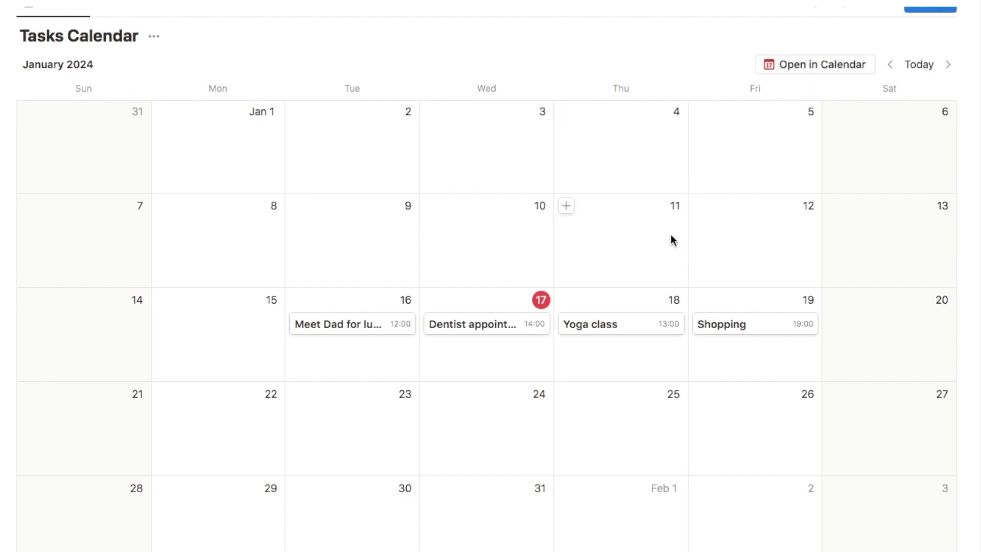
pyautogui.scroll(5, 670, 236)
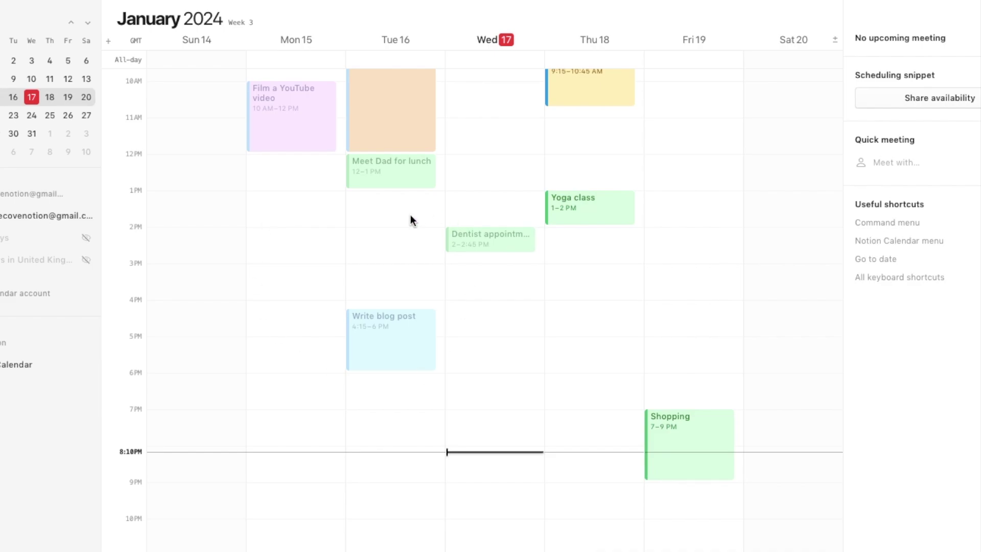
pyautogui.scroll(3, 403, 245)
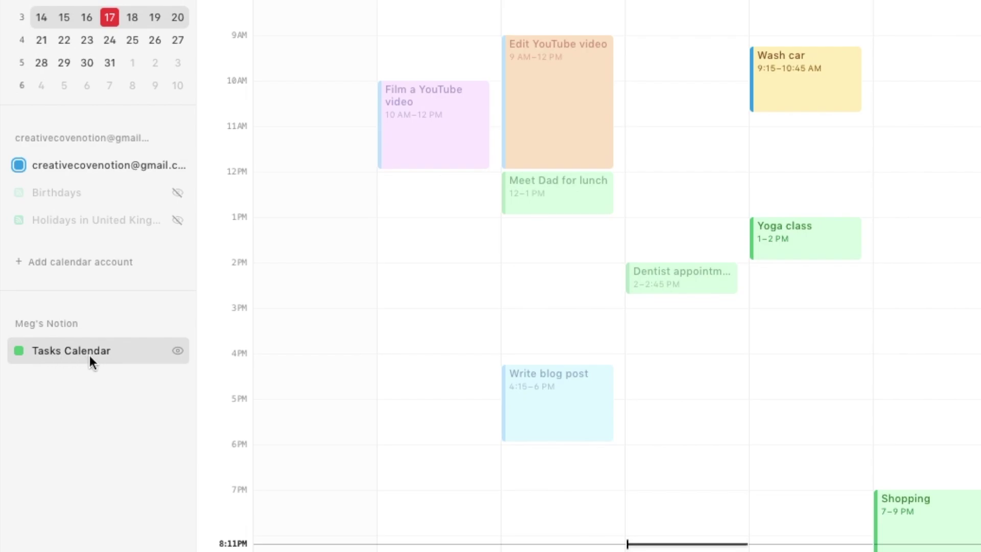
pyautogui.click(177, 352)
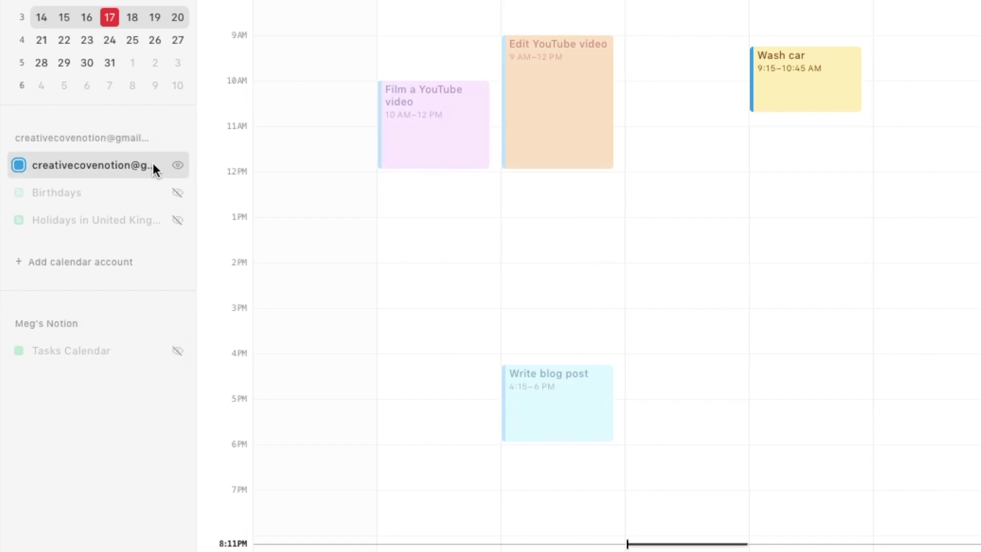
pyautogui.click(177, 351)
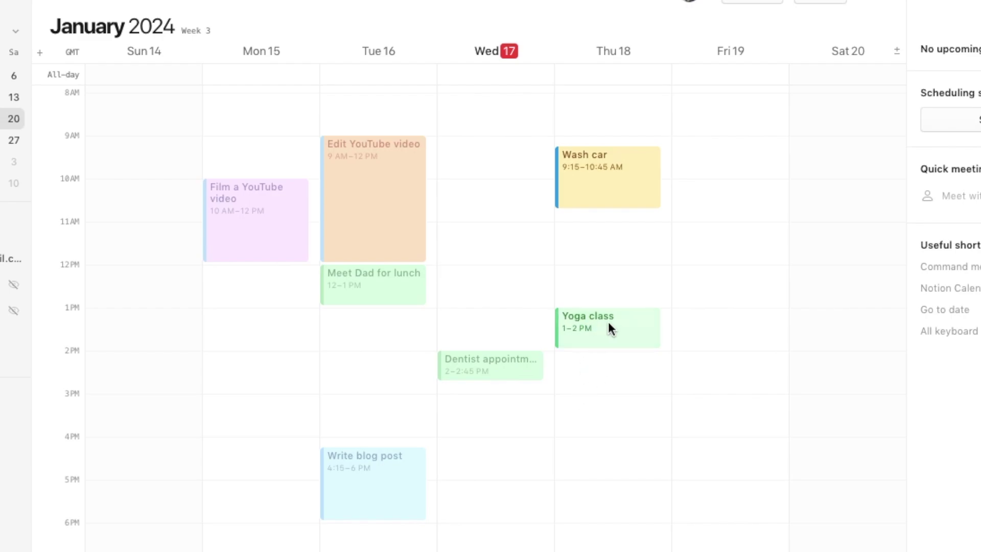
# - Drag Thursday 18's Yoga class from 1 PM down to the 2–3 PM slot
pyautogui.moveTo(606, 328); pyautogui.dragTo(612, 373)
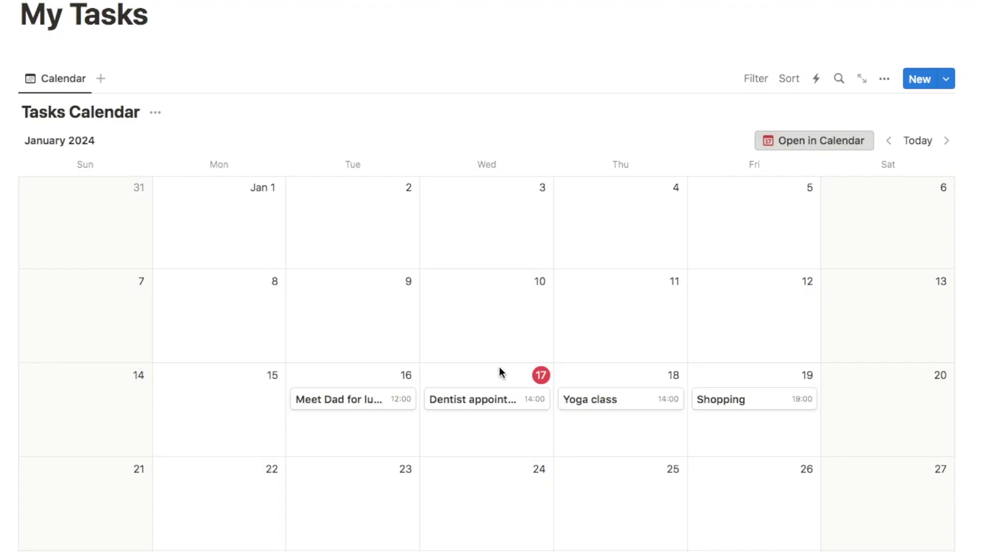
# - Change the Yoga class task's start and end dates to January 19, keeping 2–3 PM
pyautogui.click(613, 405)
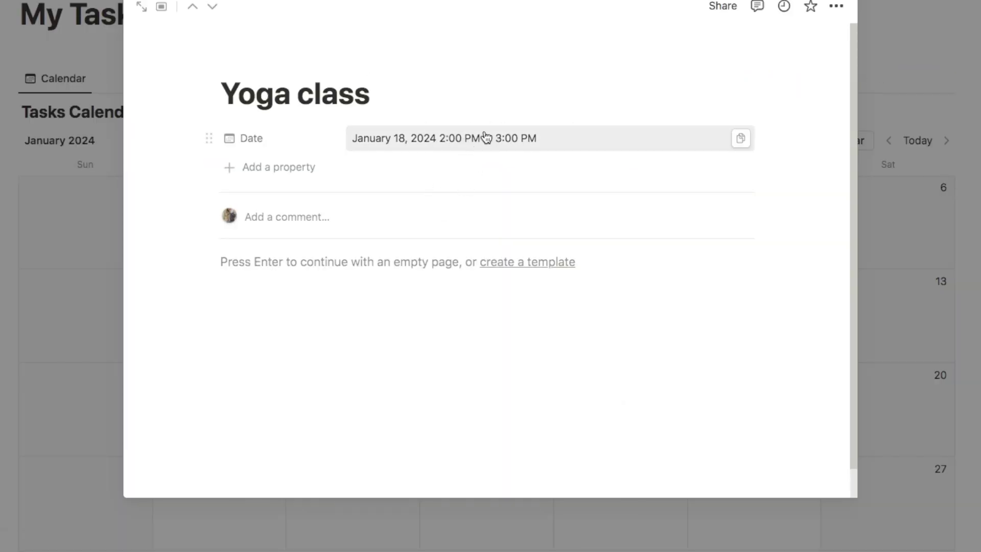
pyautogui.click(449, 141)
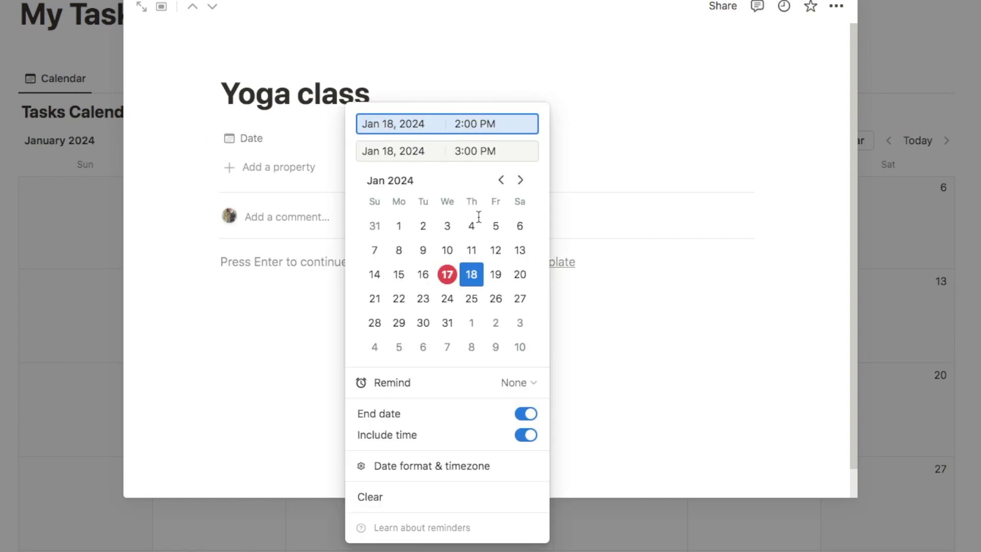
pyautogui.click(495, 274)
pyautogui.click(393, 123)
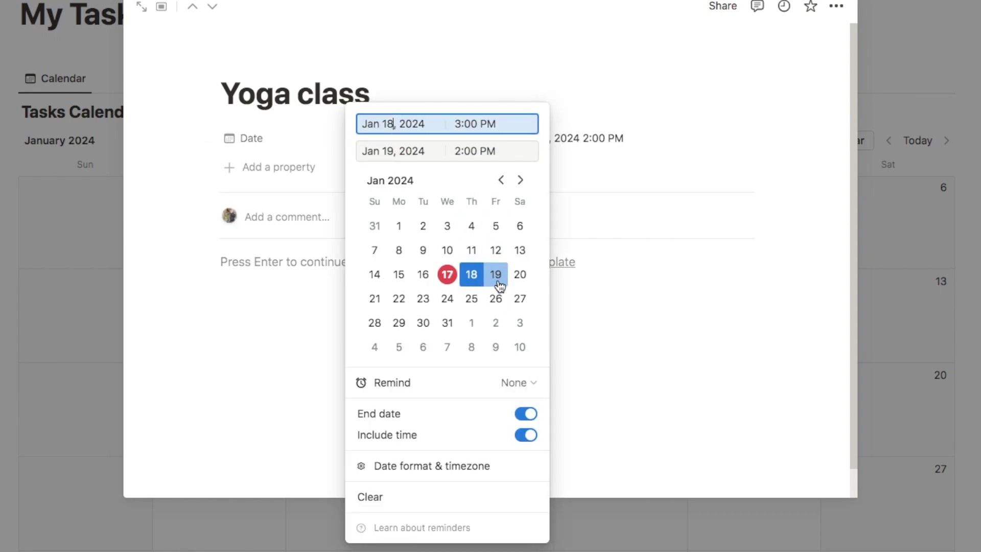
pyautogui.click(496, 276)
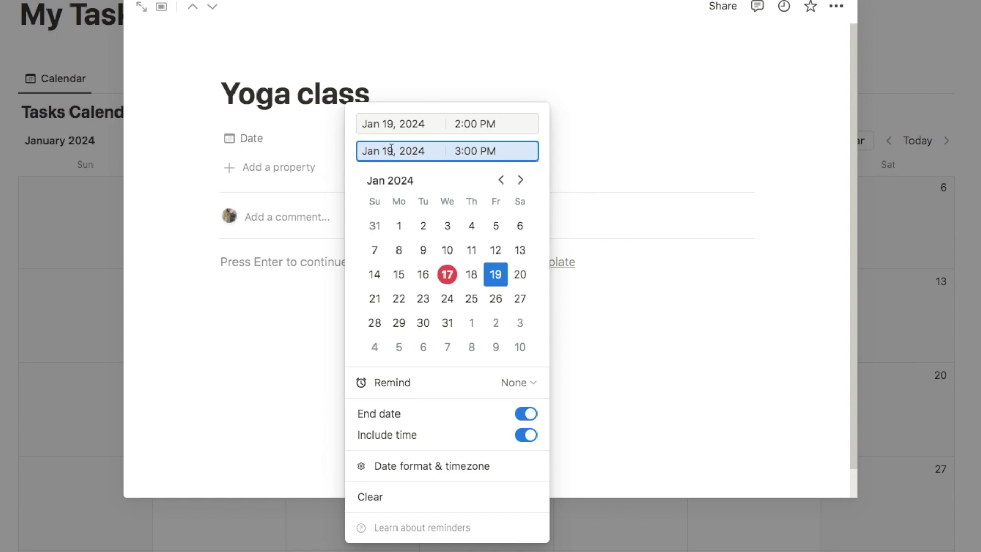
pyautogui.click(587, 322)
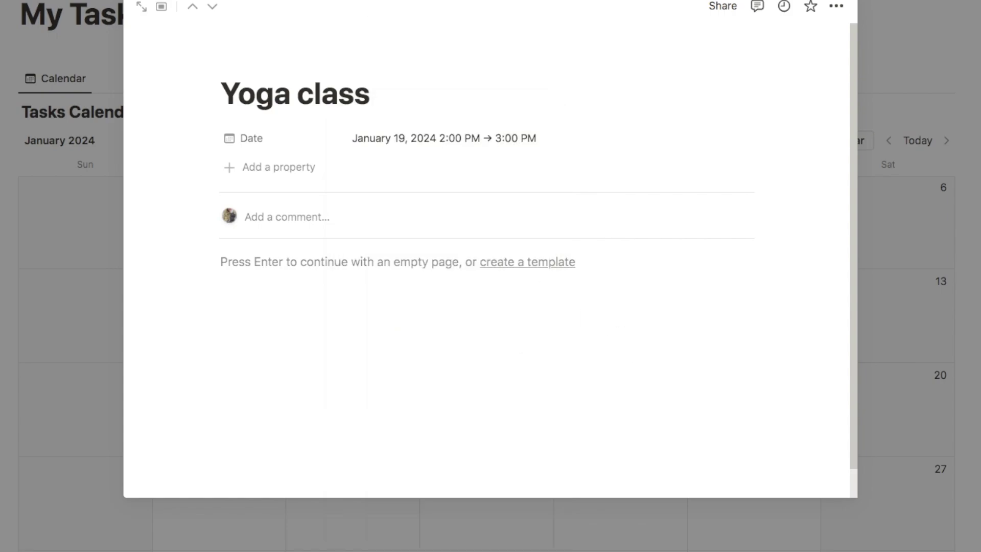
pyautogui.press('super+Tab')
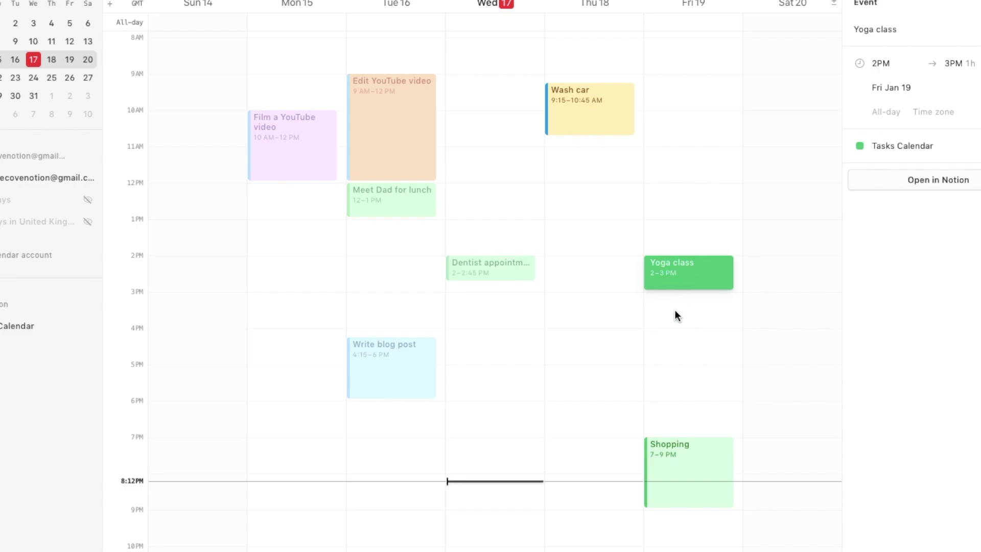
# - Deselect the Yoga class event with Escape so its details panel closes
pyautogui.press('Escape')
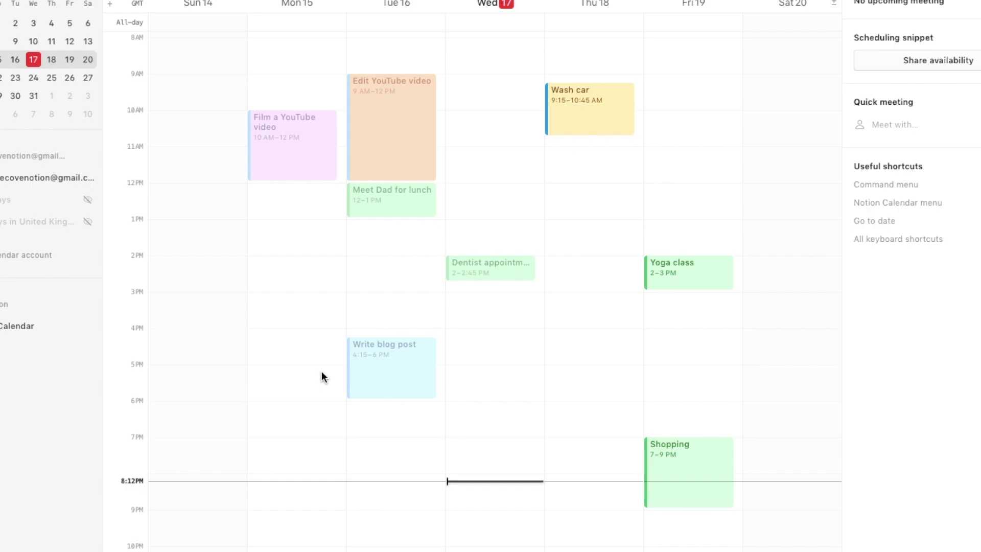